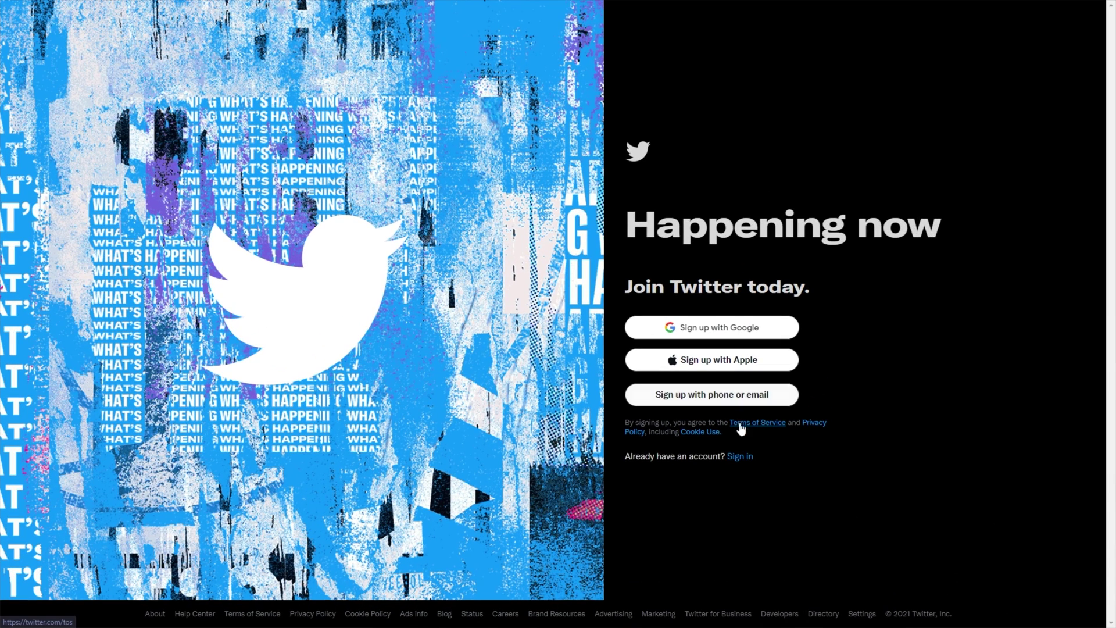
Start the Twitter sign-in with username and password.
{"action": "left_click", "coordinate": [694, 420]}
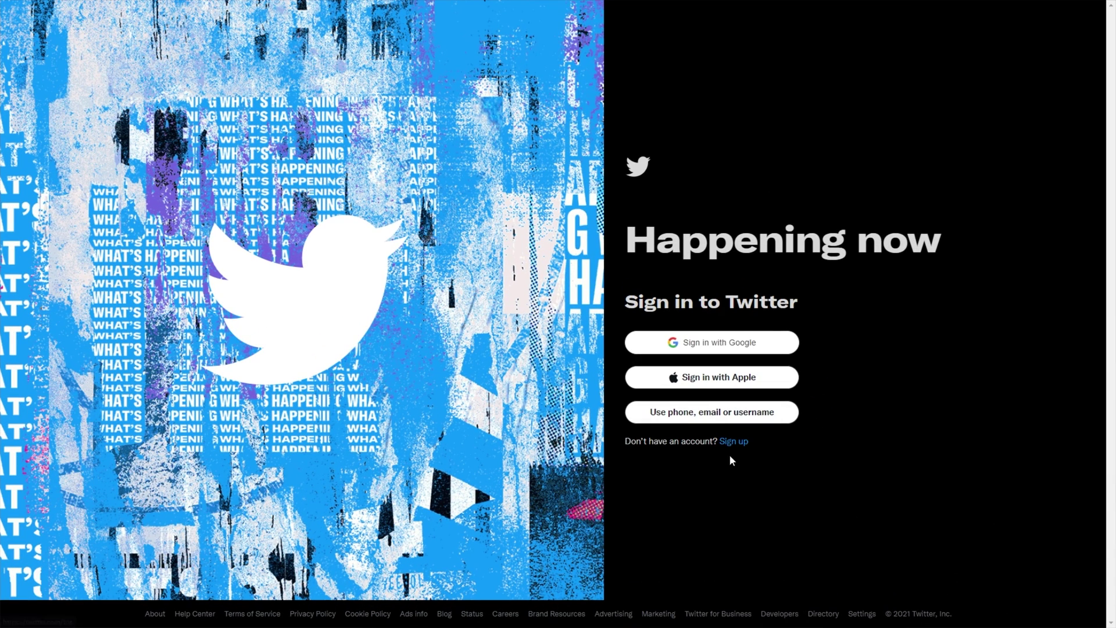
{"action": "left_click", "coordinate": [686, 383]}
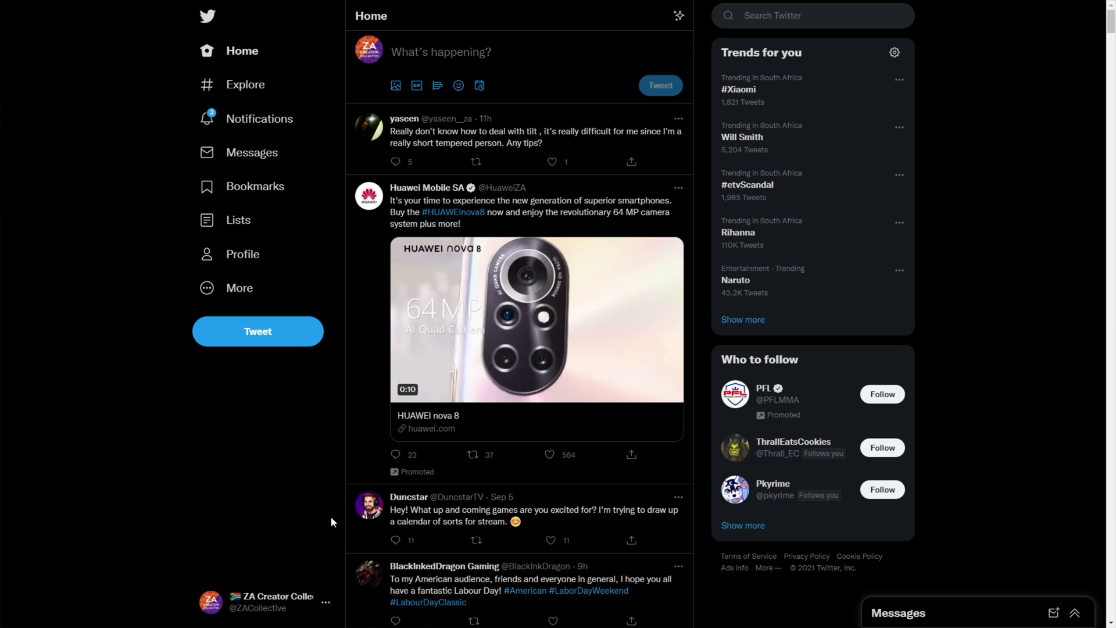
{"action": "left_click", "coordinate": [323, 597]}
{"action": "left_click", "coordinate": [281, 291]}
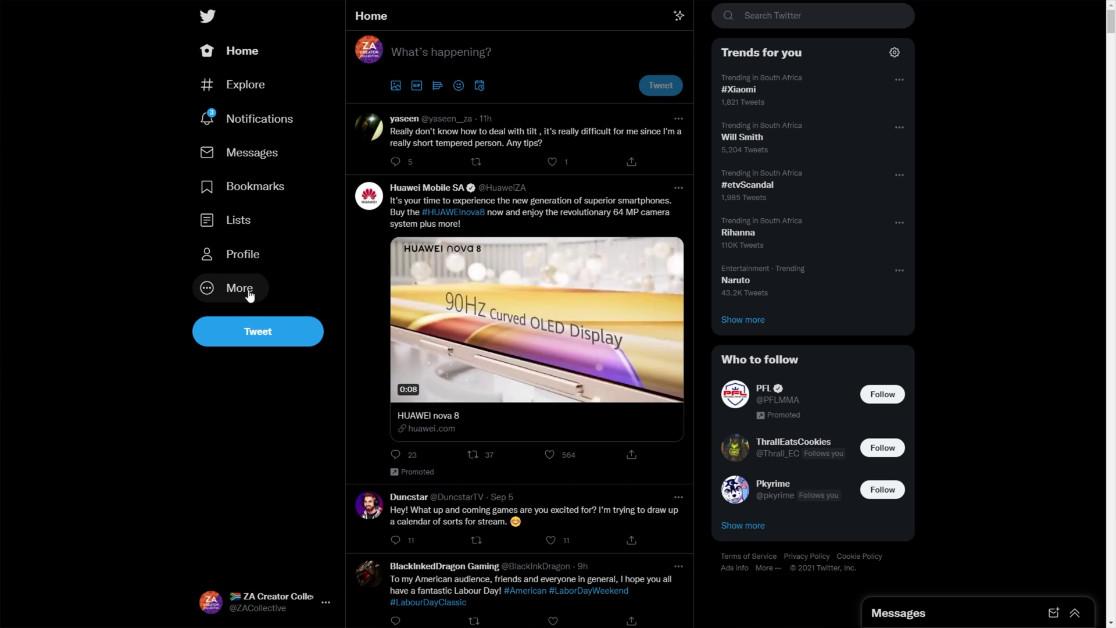
Navigate to Settings and privacy > Security > Two-factor authentication.
{"action": "left_click", "coordinate": [232, 256]}
{"action": "left_click", "coordinate": [232, 287]}
{"action": "left_click", "coordinate": [261, 184]}
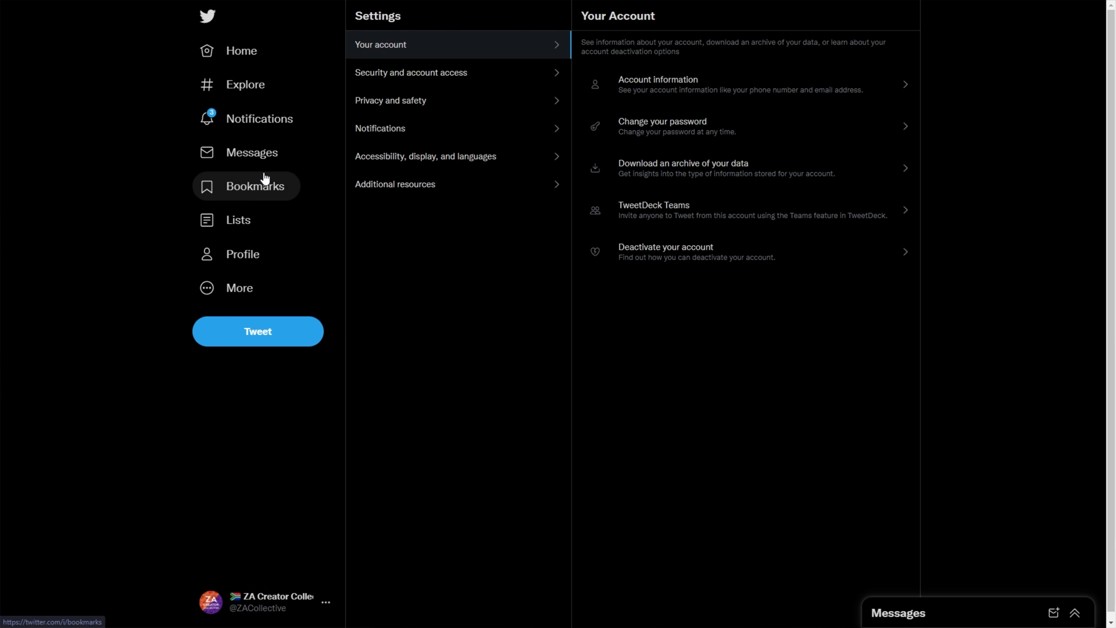
{"action": "left_click", "coordinate": [459, 101]}
{"action": "left_click", "coordinate": [482, 72]}
{"action": "left_click", "coordinate": [681, 82]}
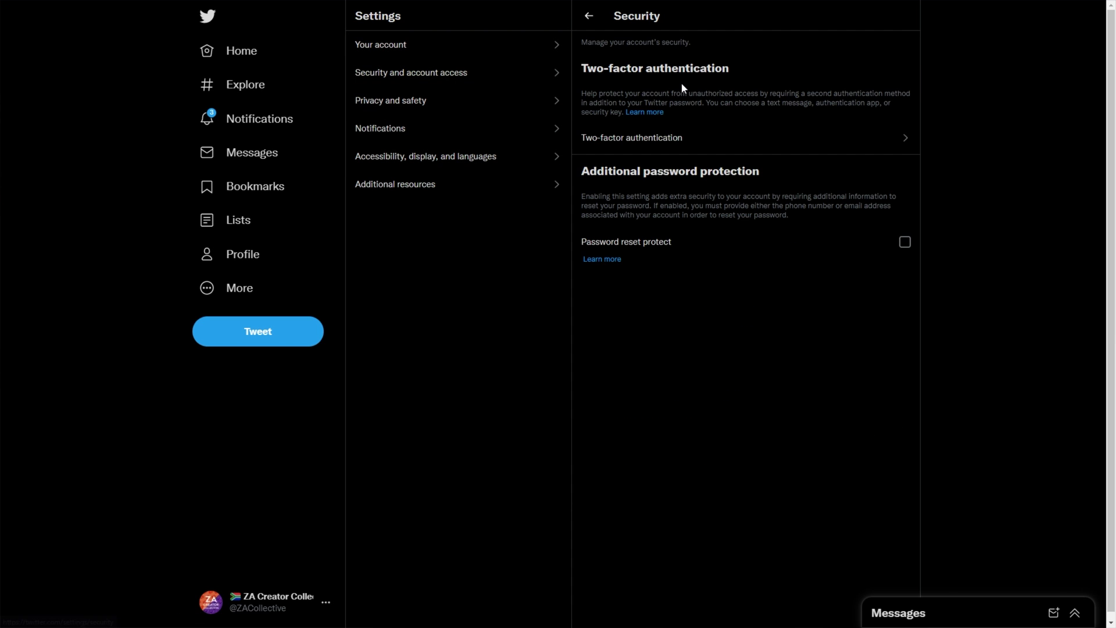
{"action": "left_click", "coordinate": [687, 135]}
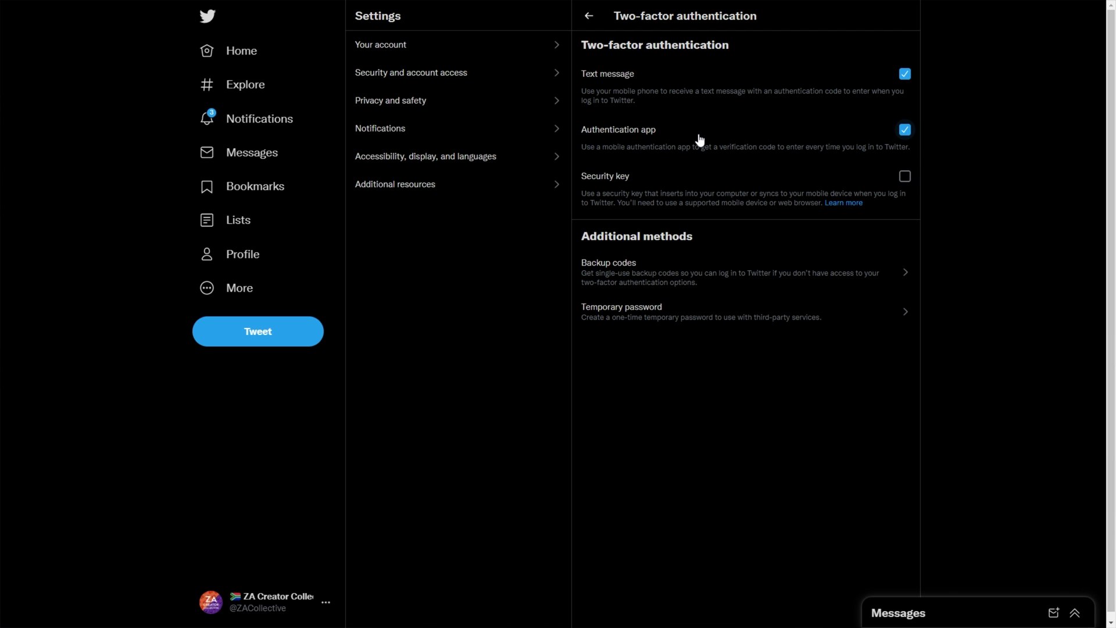
Turn off the Authentication app method, then re-enable it and verify with the autofilled password.
{"action": "left_click", "coordinate": [695, 140]}
{"action": "left_click", "coordinate": [592, 337]}
{"action": "left_click", "coordinate": [900, 137]}
{"action": "key", "text": "Return"}
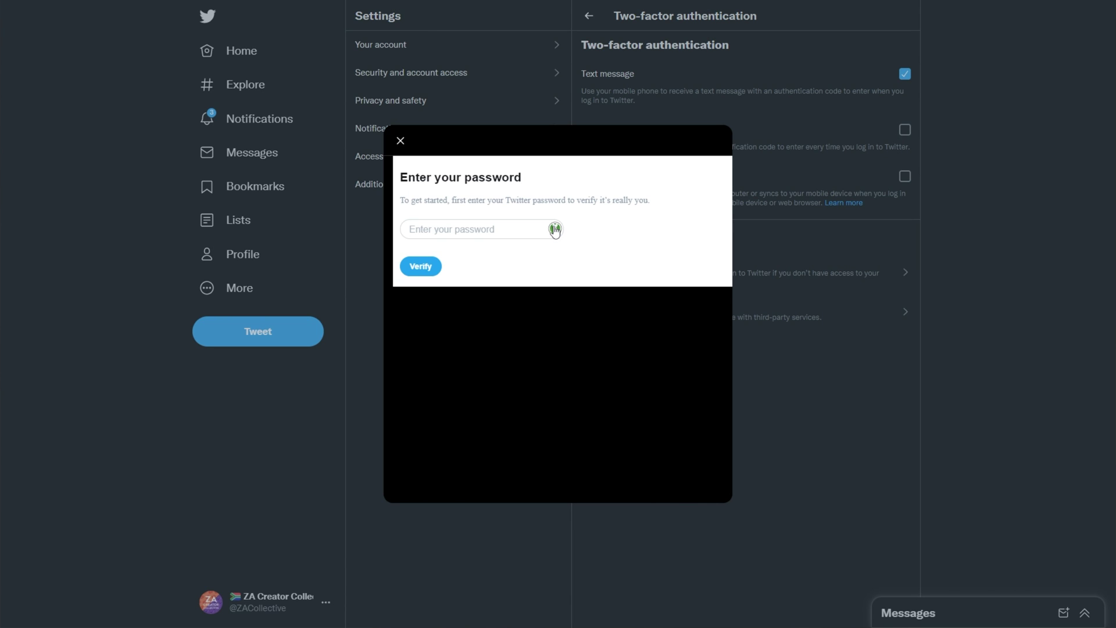
{"action": "left_click", "coordinate": [556, 230]}
{"action": "left_click", "coordinate": [422, 266]}
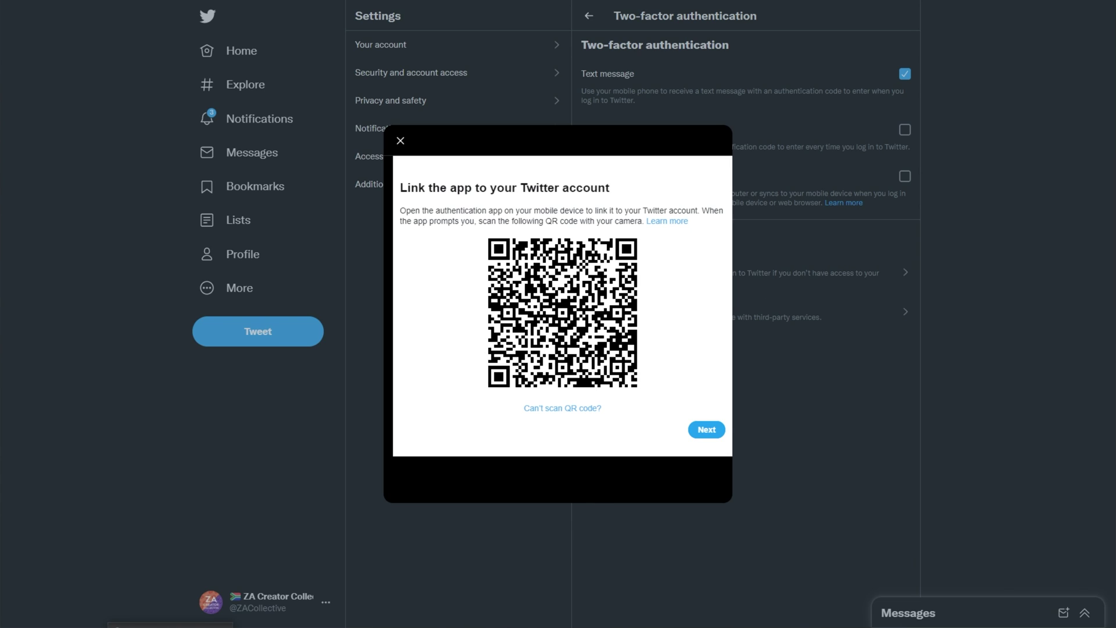
{"action": "key", "text": "alt+Tab"}
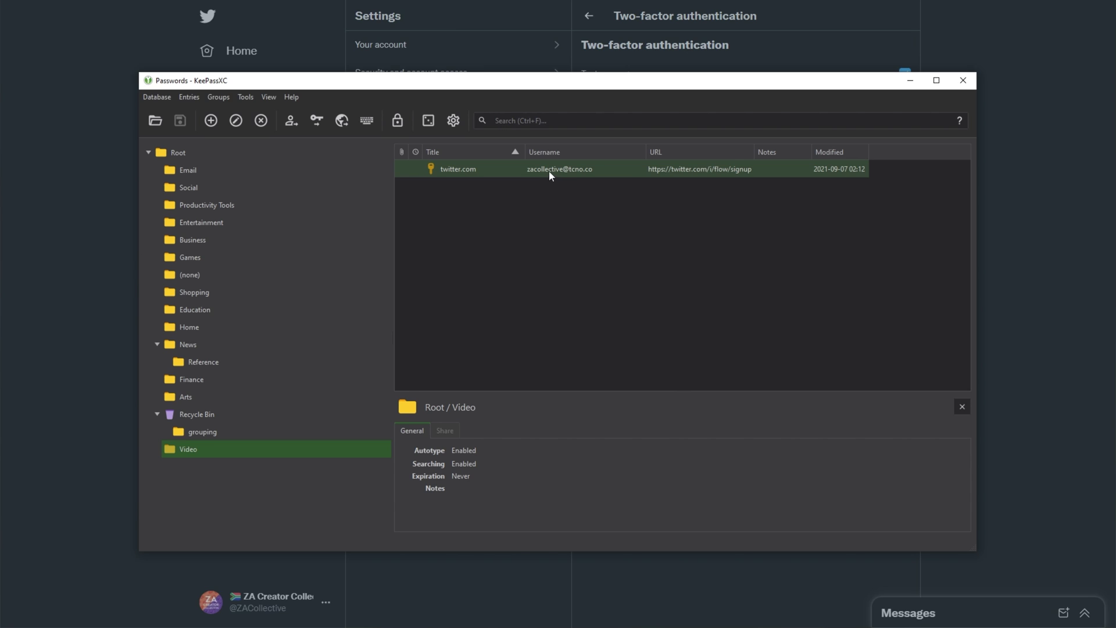
Open TOTP > Set up TOTP for the twitter.com entry.
{"action": "left_click", "coordinate": [549, 170]}
{"action": "left_click", "coordinate": [532, 171]}
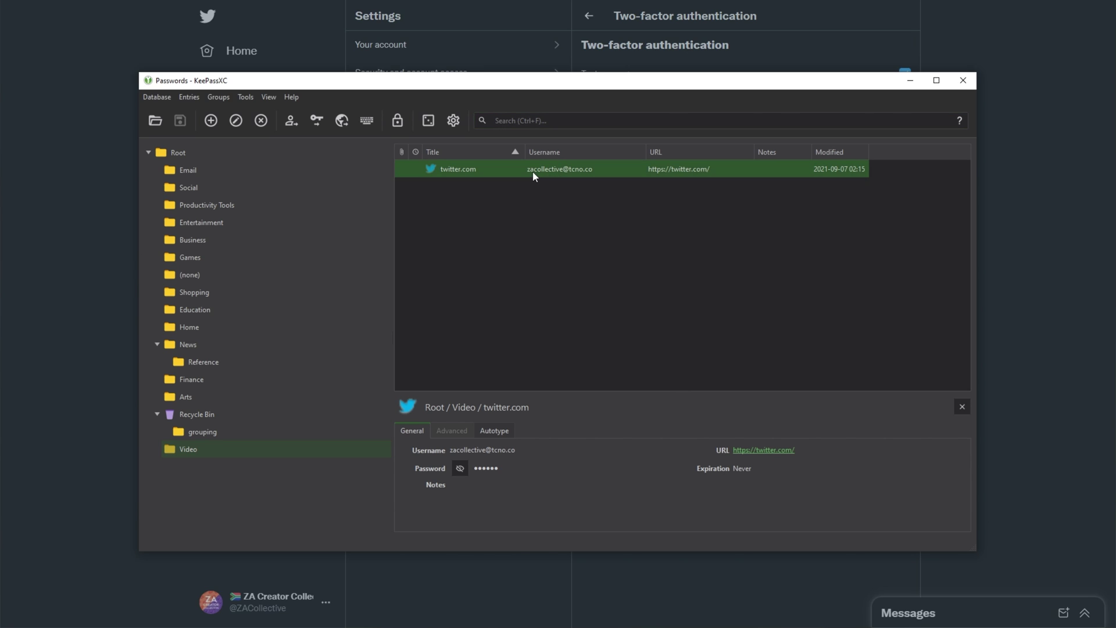
{"action": "right_click", "coordinate": [487, 168]}
{"action": "mouse_move", "coordinate": [524, 214]}
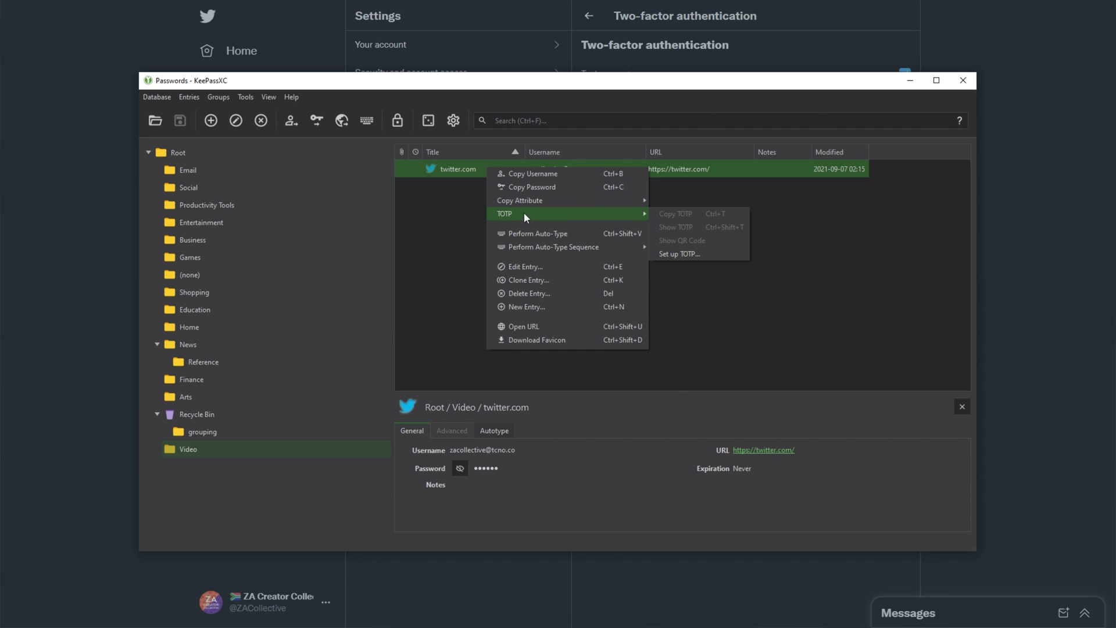
{"action": "left_click", "coordinate": [704, 254]}
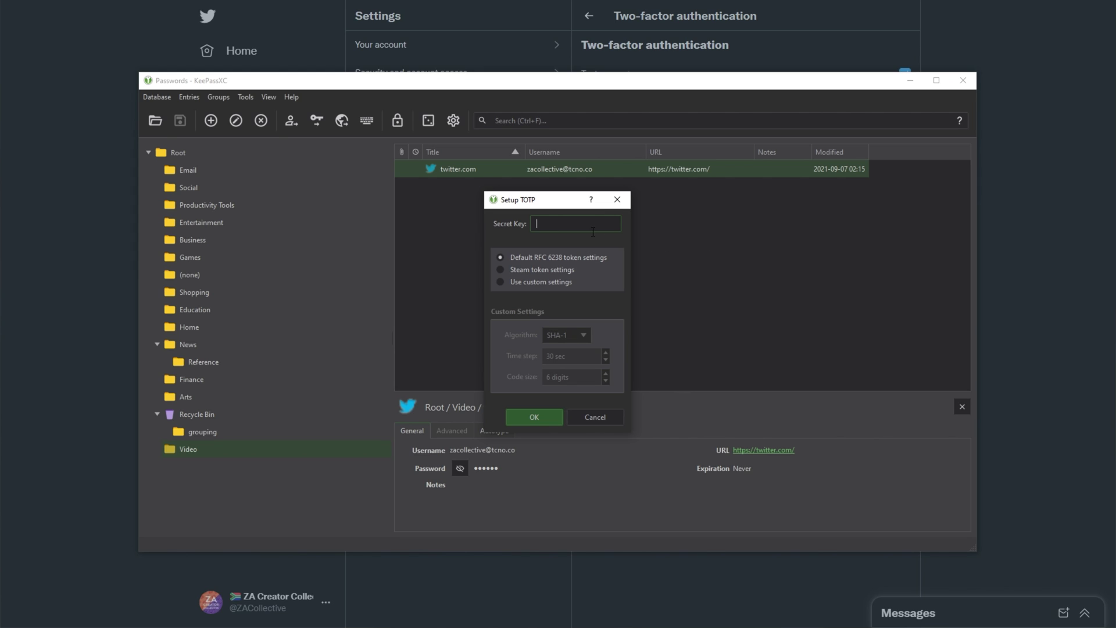
Try the Steam and custom SHA-1 token settings, then return to Default RFC 6238.
{"action": "left_click", "coordinate": [552, 224]}
{"action": "left_click", "coordinate": [552, 272]}
{"action": "left_click", "coordinate": [542, 283]}
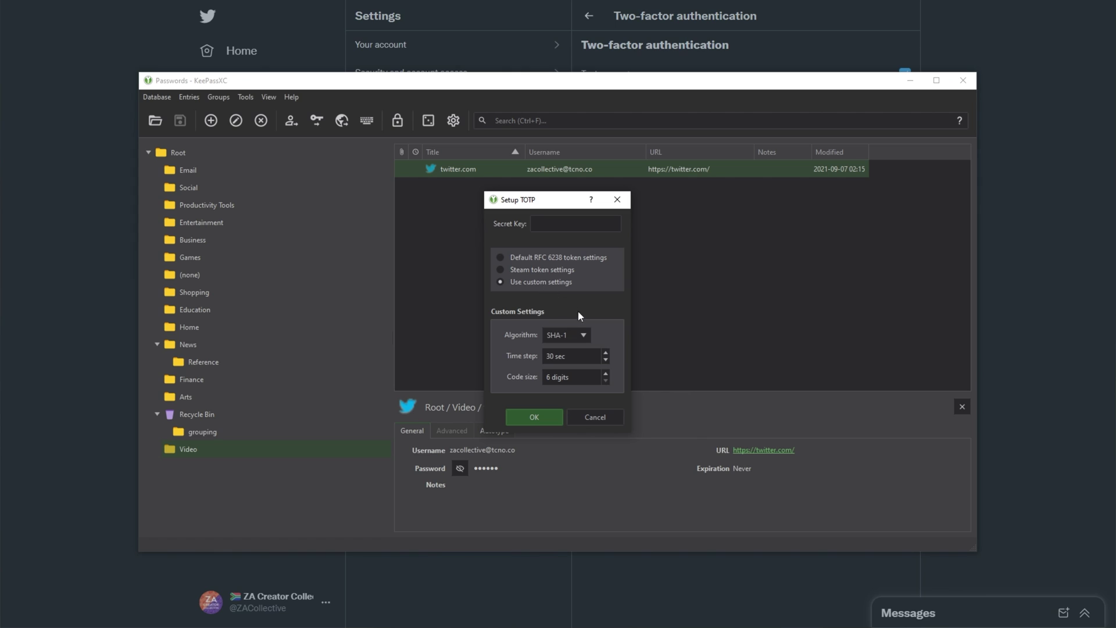
{"action": "left_click", "coordinate": [581, 335]}
{"action": "left_click", "coordinate": [582, 336]}
{"action": "left_click", "coordinate": [551, 258]}
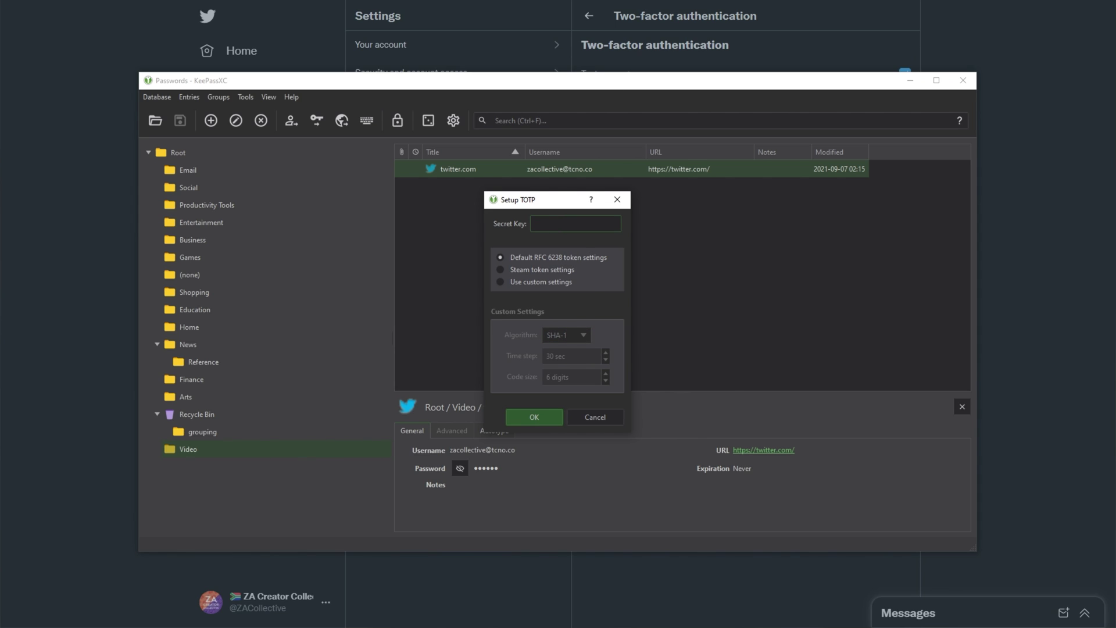
{"action": "key", "text": "alt+Tab"}
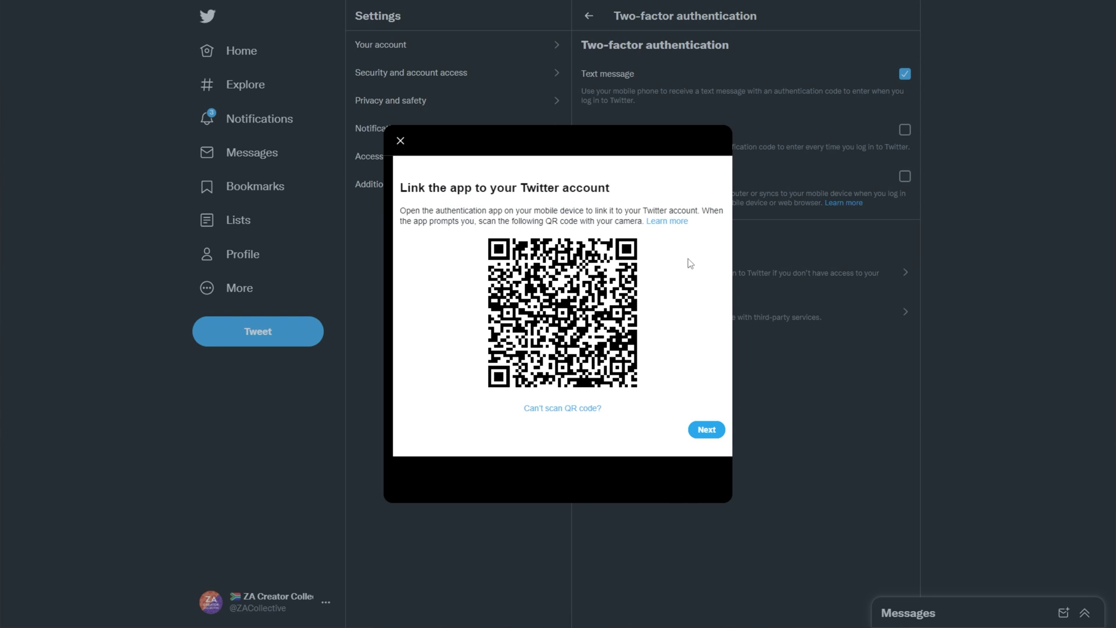
Capture the Twitter QR code dialog region with ShareX and open ShareX's main window.
{"action": "key", "text": "ctrl+Print"}
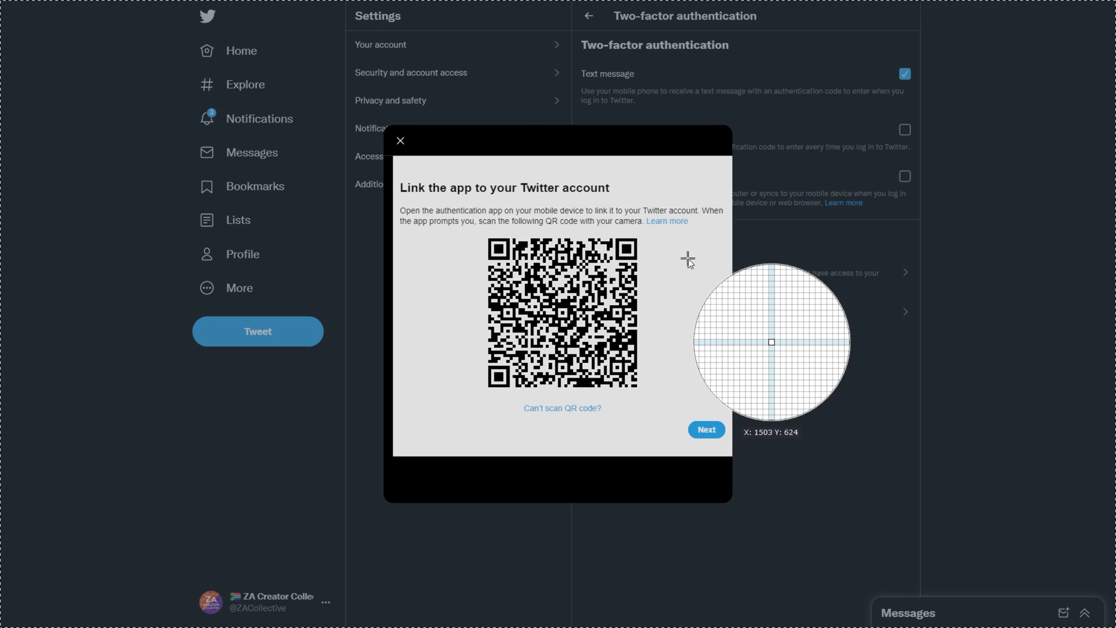
{"action": "left_click_drag", "start_coordinate": [385, 194], "coordinate": [755, 449]}
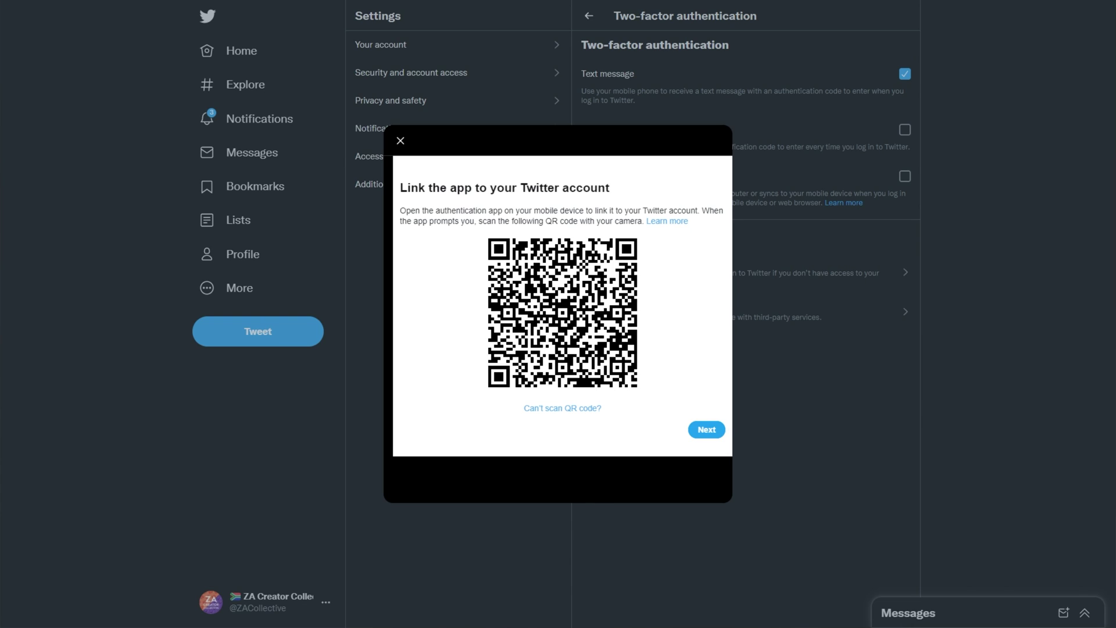
{"action": "double_click", "coordinate": [1111, 622]}
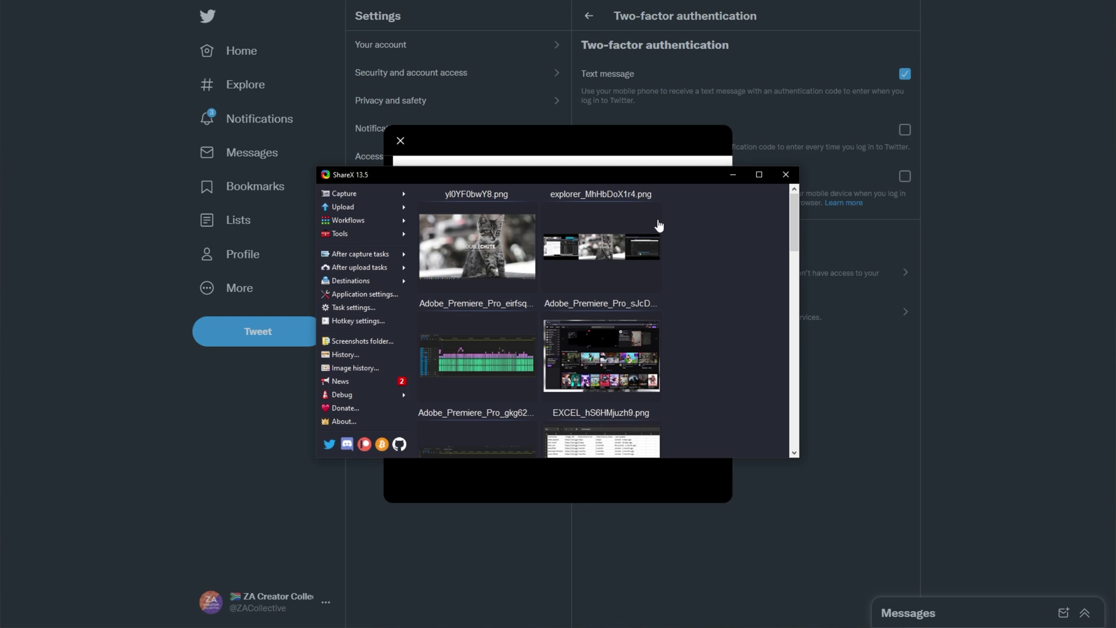
Open ShareX's QR code utility and type some test text to encode.
{"action": "left_click", "coordinate": [366, 234]}
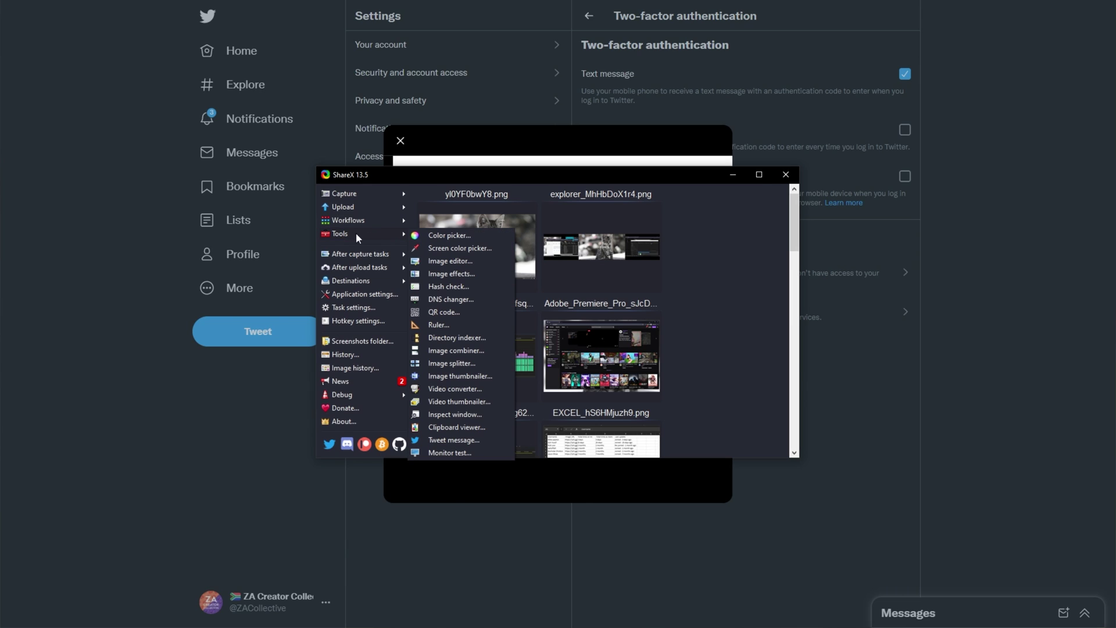
{"action": "left_click", "coordinate": [475, 311]}
{"action": "left_click_drag", "start_coordinate": [545, 148], "coordinate": [543, 151]}
{"action": "left_click", "coordinate": [453, 194]}
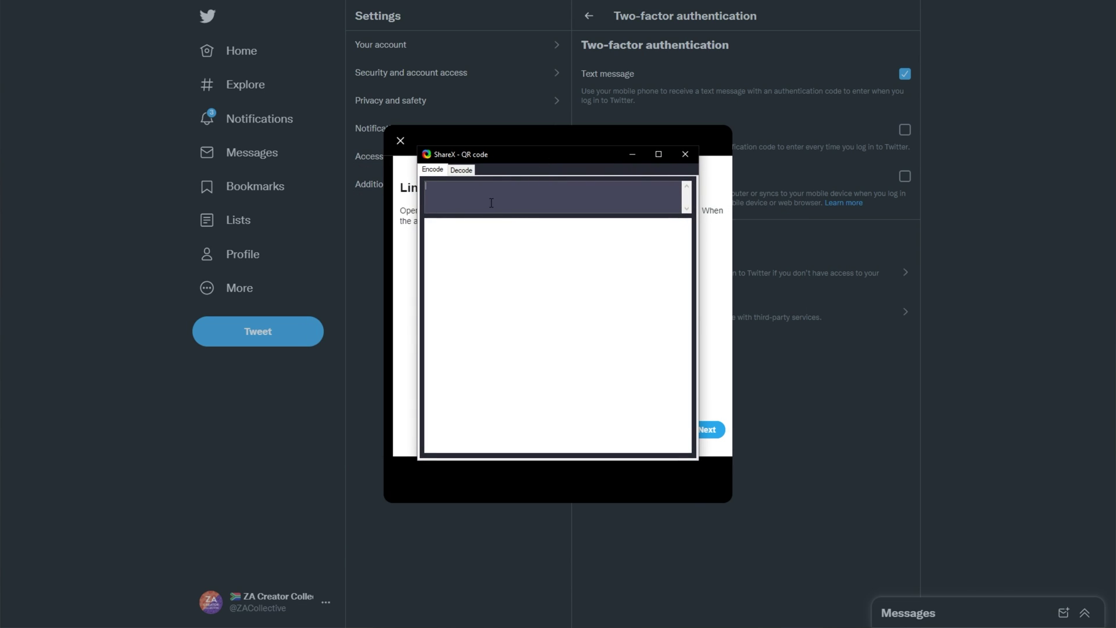
{"action": "type", "text": "asdfasdfasdfasdfsad f1sadf35"}
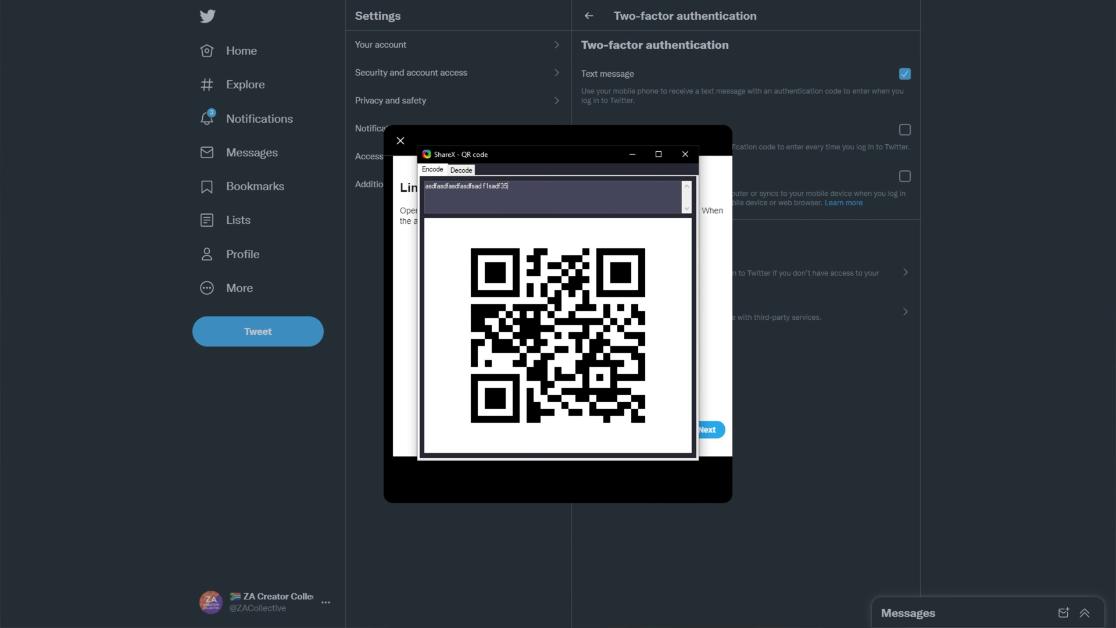
{"action": "type", "text": "asdfasdfa"}
Decode Twitter's on-screen QR code and select the secret key in the otpauth link.
{"action": "left_click", "coordinate": [469, 174]}
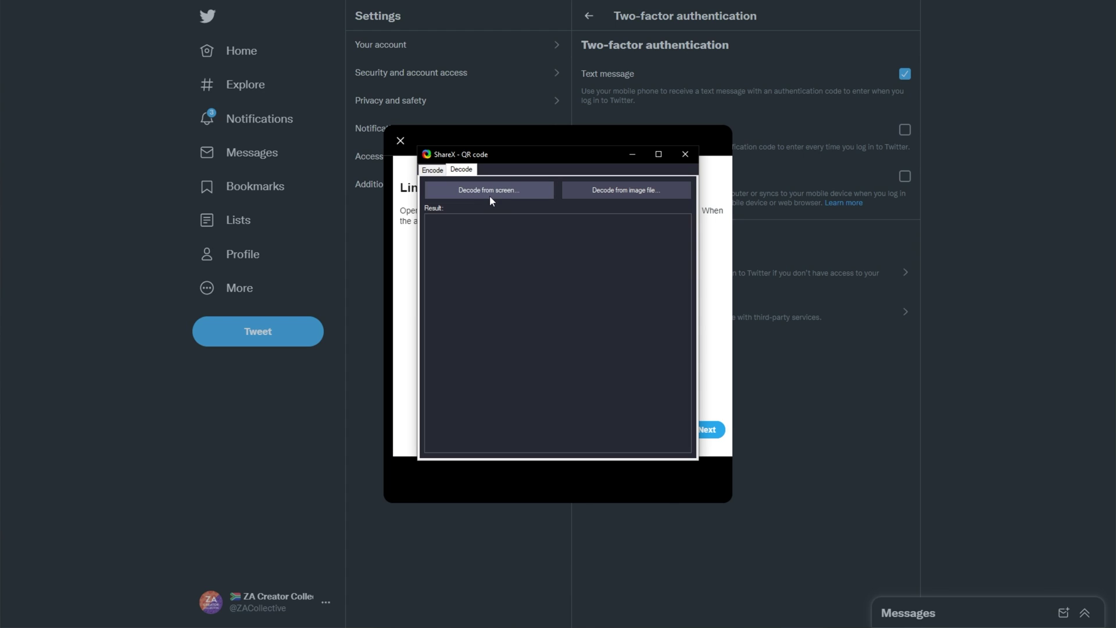
{"action": "left_click", "coordinate": [488, 191]}
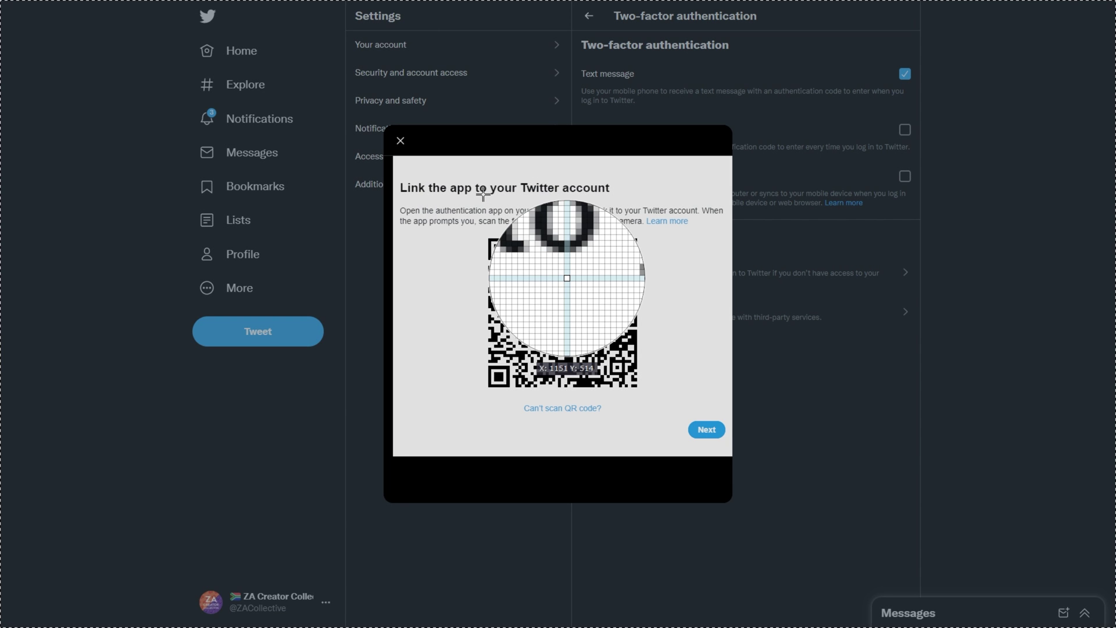
{"action": "left_click_drag", "start_coordinate": [495, 239], "coordinate": [645, 393]}
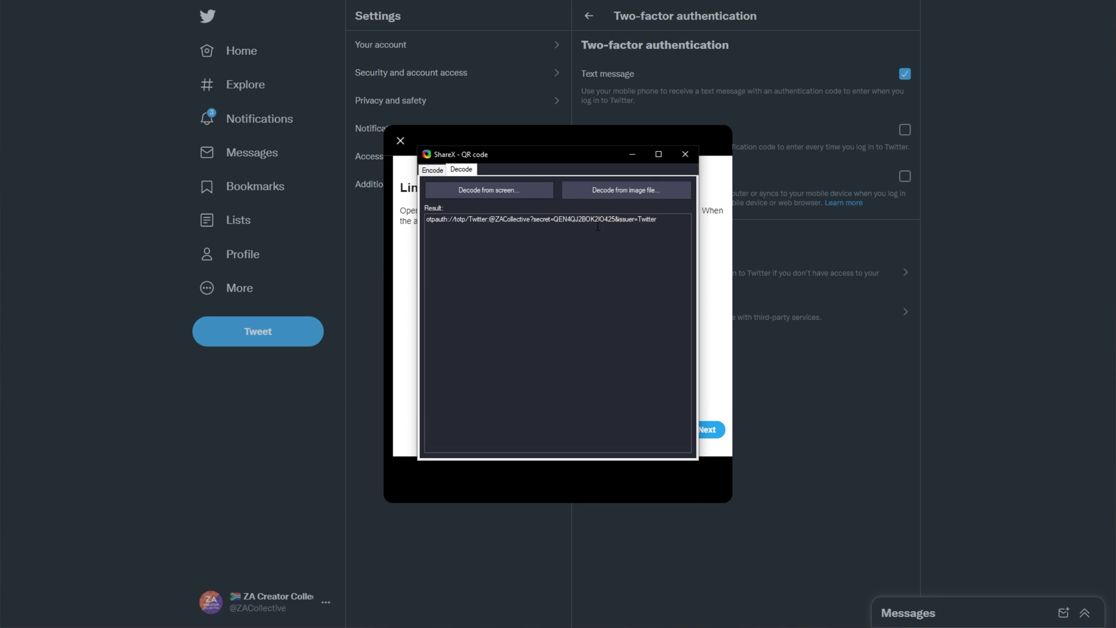
{"action": "scroll", "coordinate": [512, 257], "scroll_direction": "up", "scroll_amount": 6}
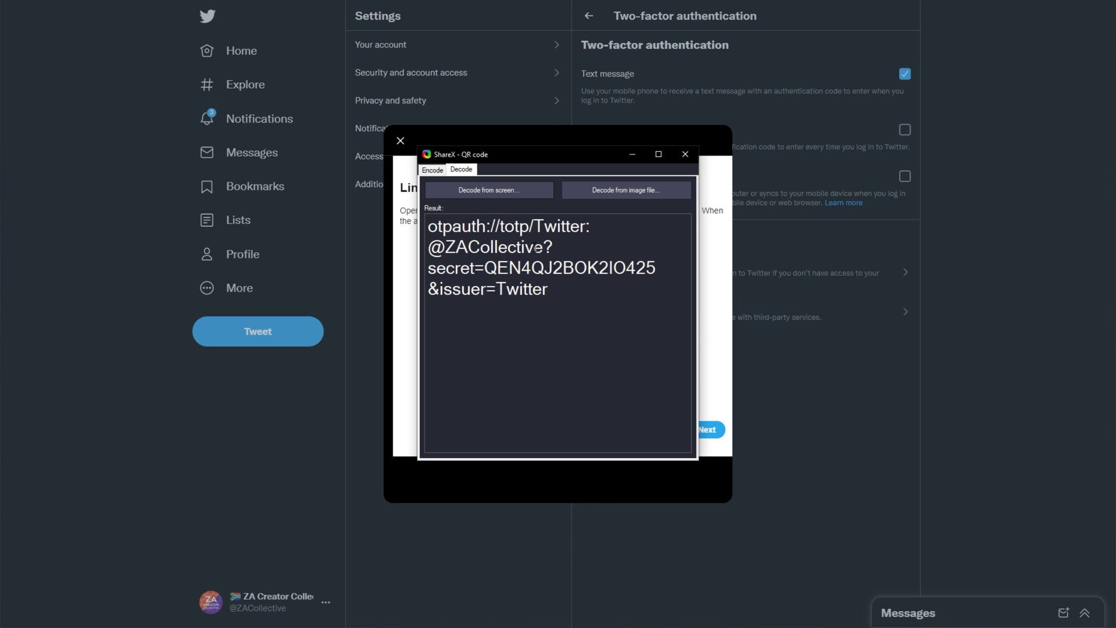
{"action": "left_click_drag", "start_coordinate": [428, 268], "coordinate": [656, 270]}
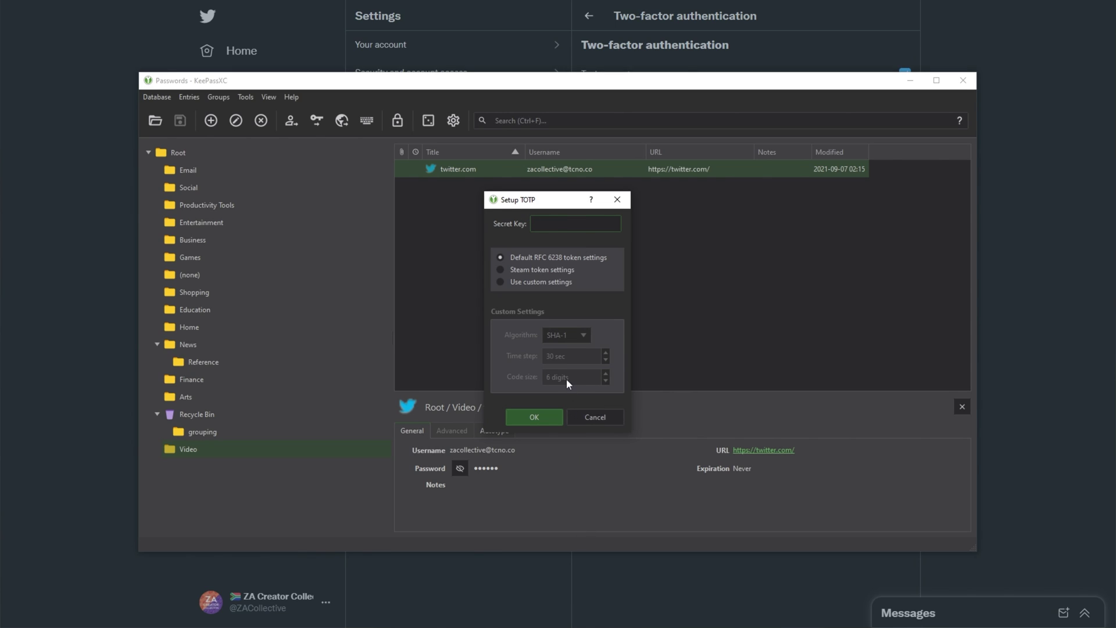
Paste Twitter's secret into the twitter.com entry's TOTP Secret Key field and save it.
{"action": "key", "text": "ctrl+v"}
{"action": "left_click", "coordinate": [546, 416]}
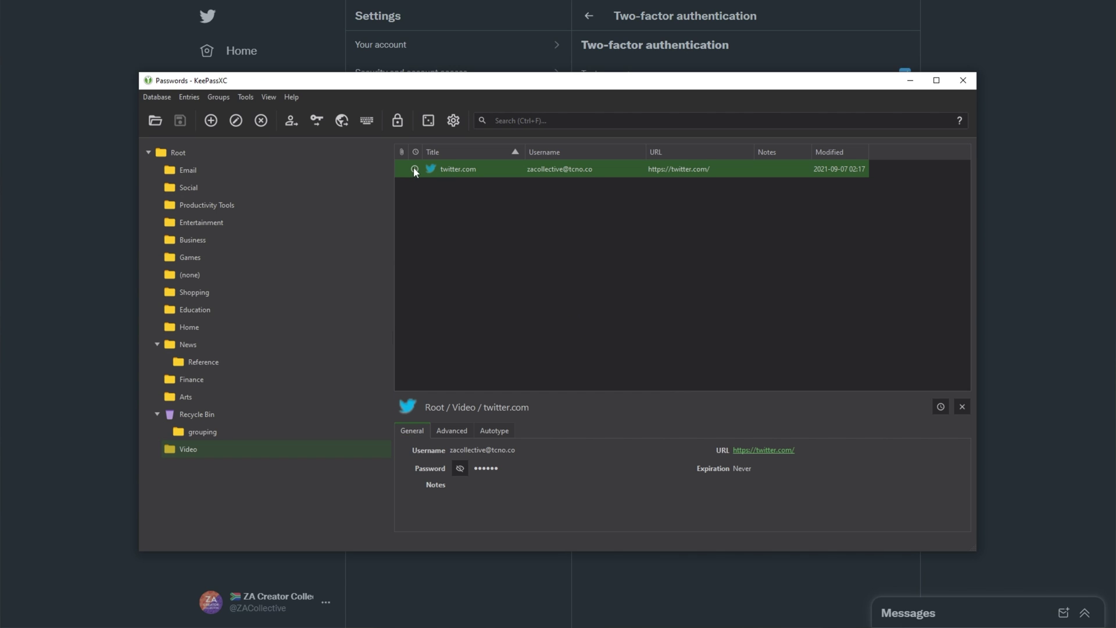
{"action": "right_click", "coordinate": [486, 172]}
{"action": "mouse_move", "coordinate": [545, 218]}
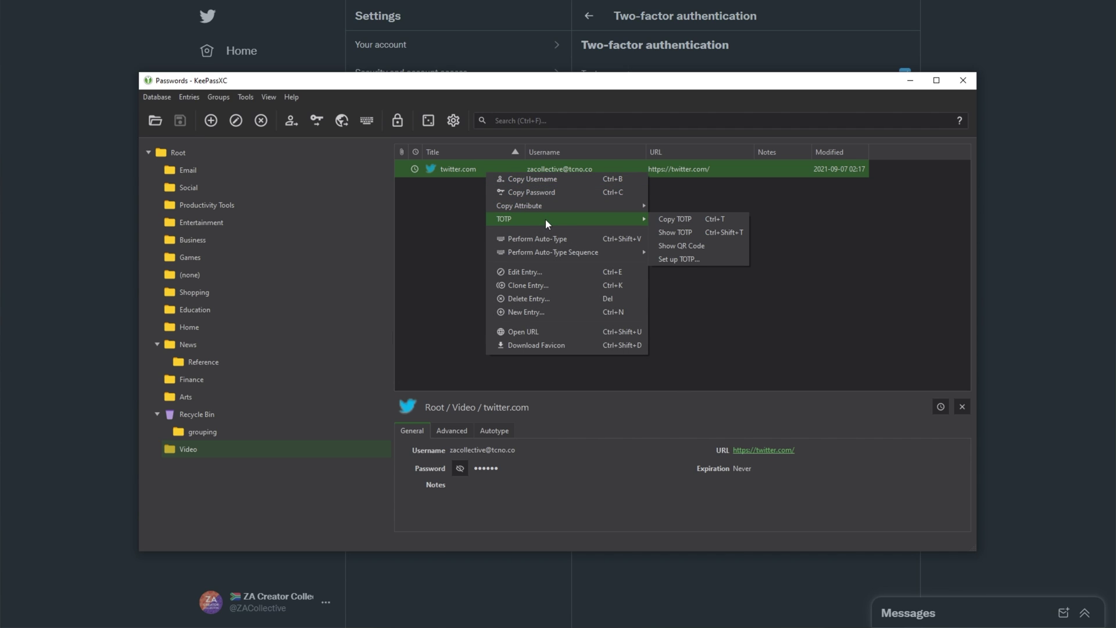
View the twitter.com entry's TOTP QR code, closing the ShareX decoder window.
{"action": "left_click", "coordinate": [696, 245]}
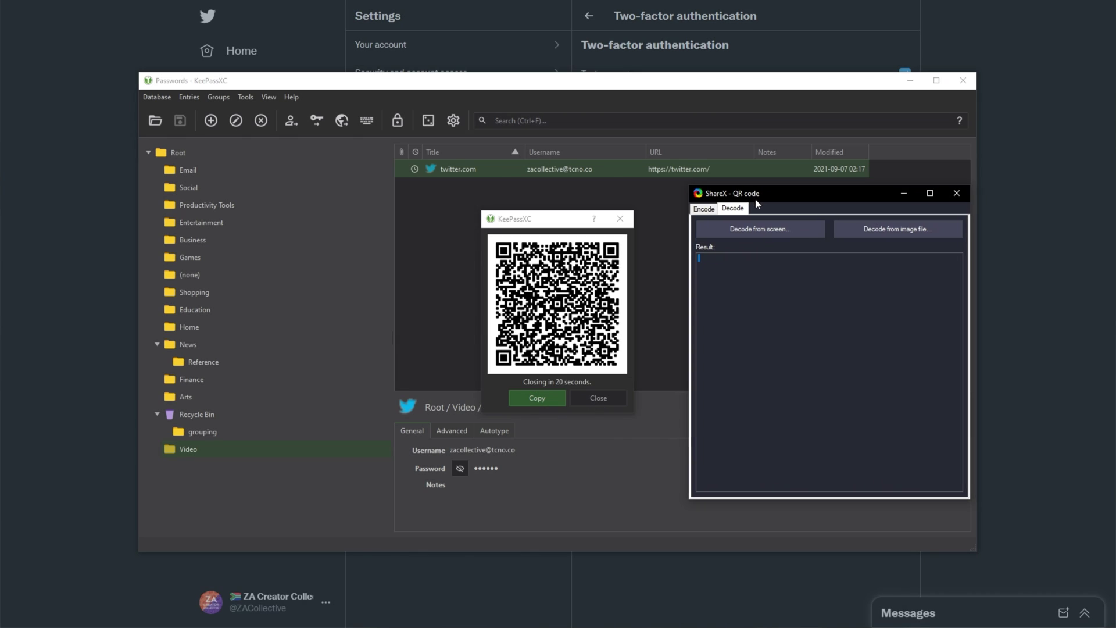
{"action": "left_click_drag", "start_coordinate": [755, 198], "coordinate": [721, 196]}
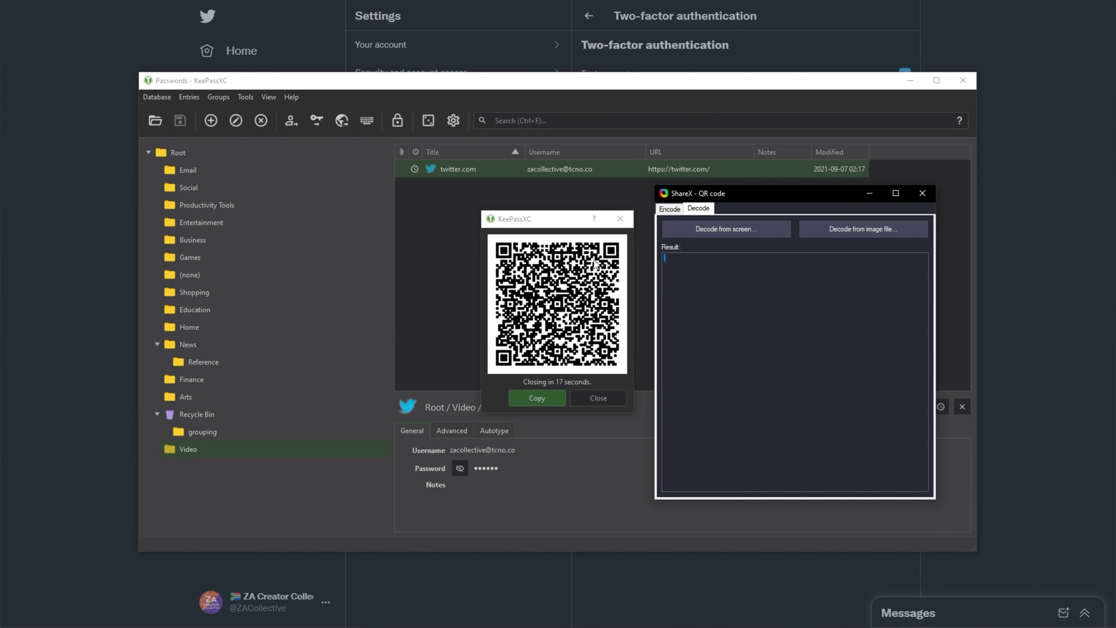
{"action": "left_click", "coordinate": [922, 193]}
{"action": "key", "text": "Escape"}
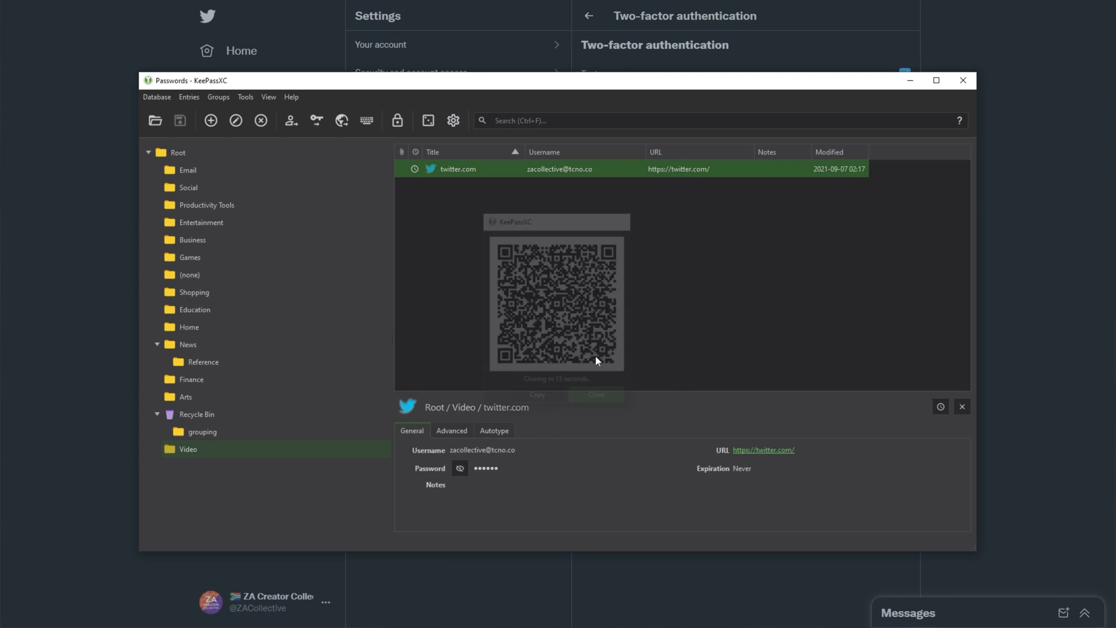
Show the entry's current six-digit timed password, then dismiss it.
{"action": "right_click", "coordinate": [550, 169]}
{"action": "mouse_move", "coordinate": [639, 216]}
{"action": "left_click", "coordinate": [720, 227]}
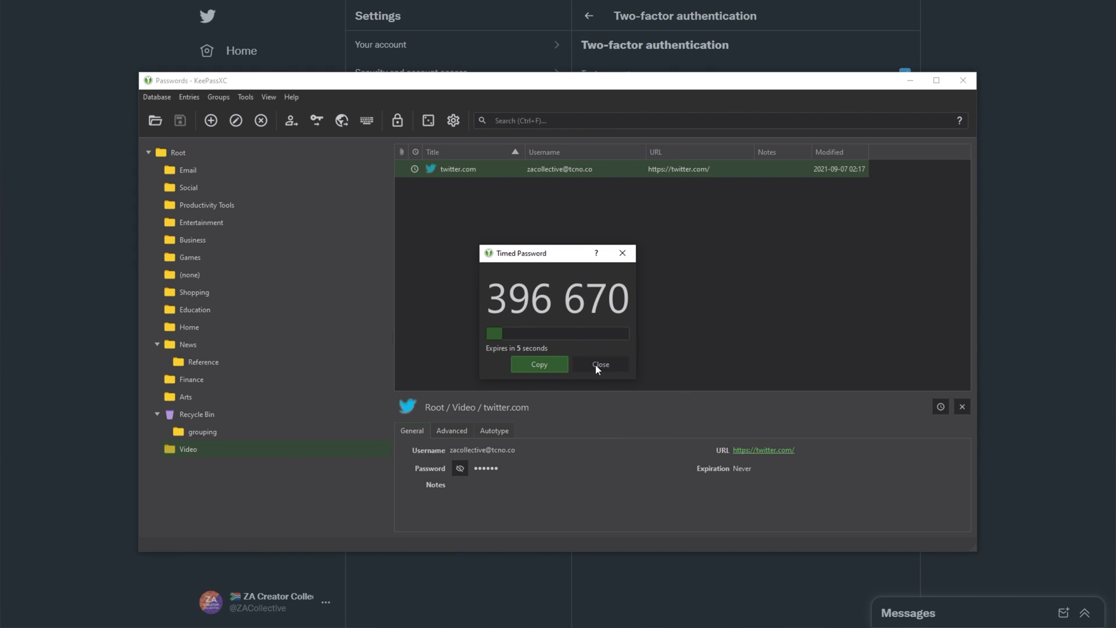
{"action": "key", "text": "Escape"}
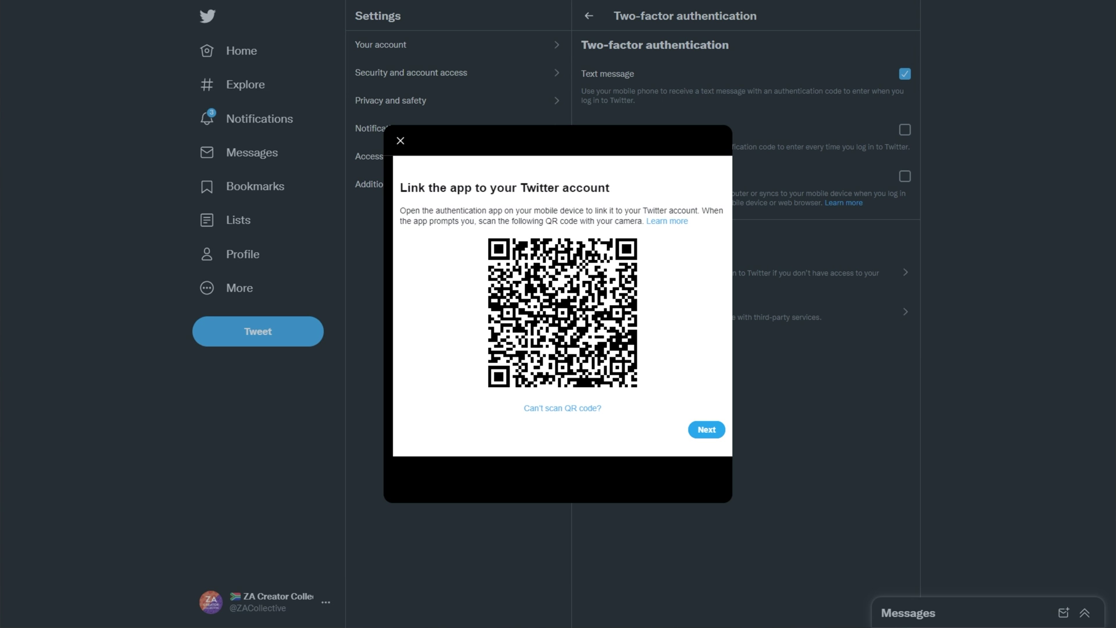
Verify Twitter with the KeePassXC-filled code and select the single-use backup code.
{"action": "left_click", "coordinate": [707, 429]}
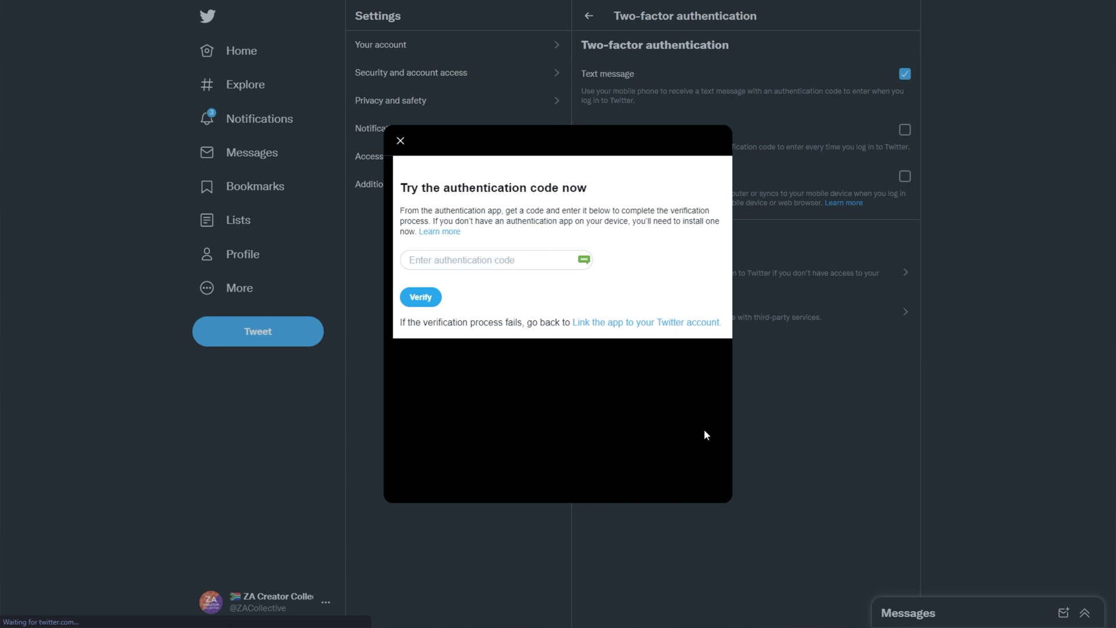
{"action": "left_click", "coordinate": [584, 260]}
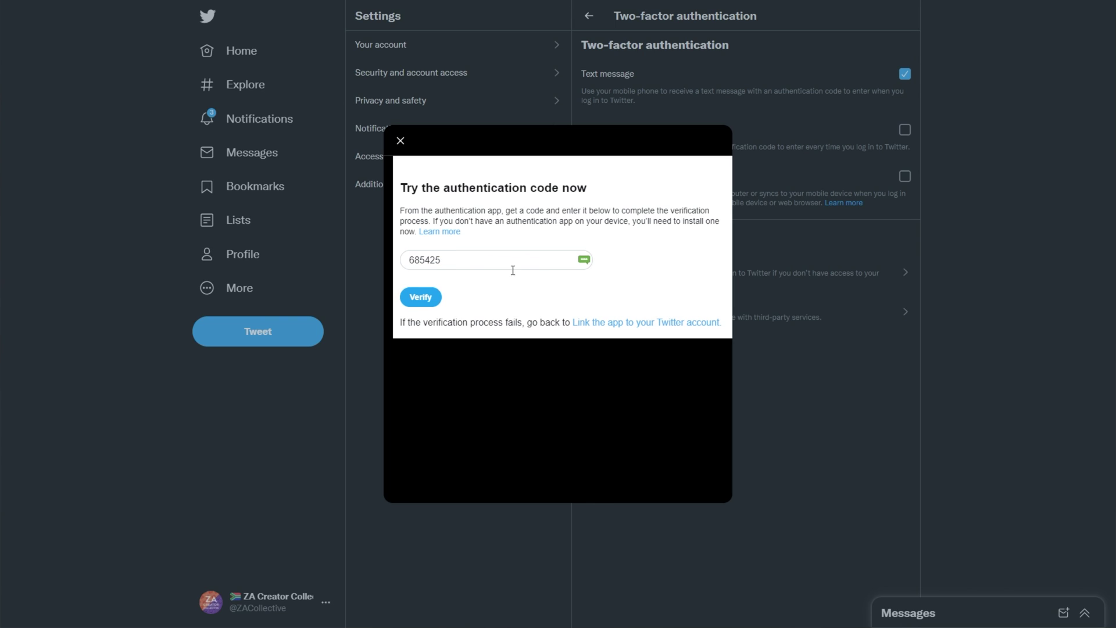
{"action": "left_click", "coordinate": [431, 298]}
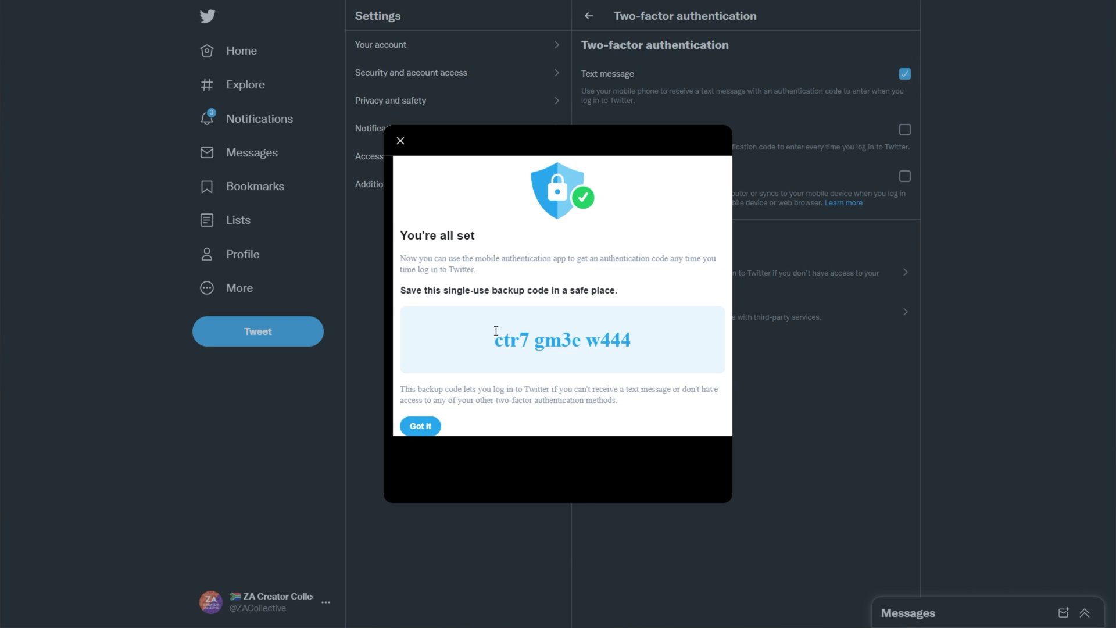
{"action": "left_click_drag", "start_coordinate": [495, 338], "coordinate": [646, 345]}
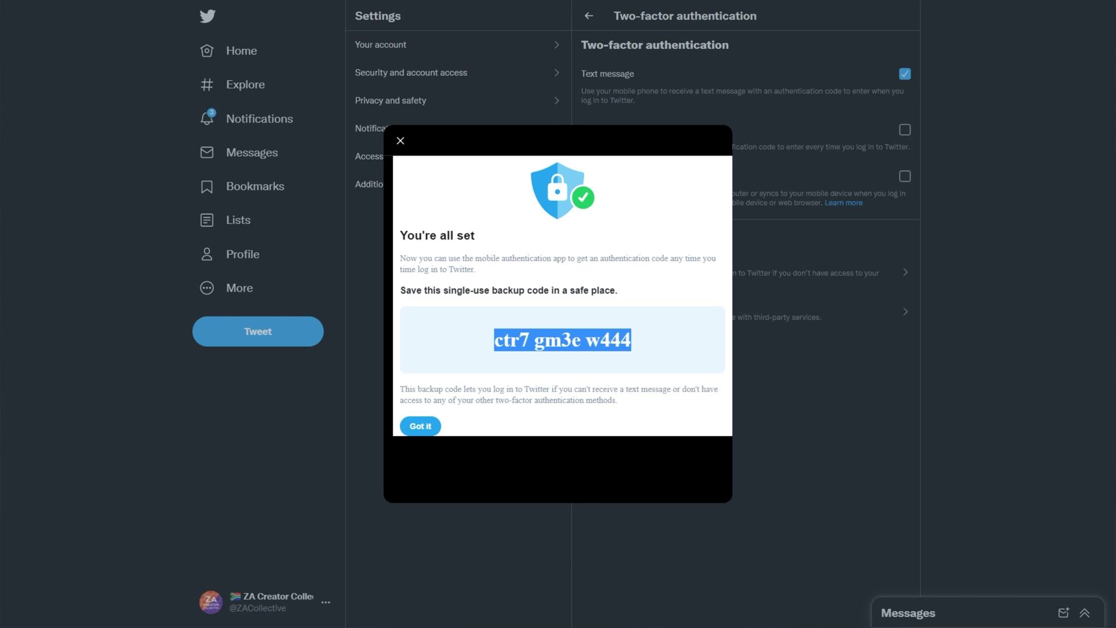
{"action": "left_click_drag", "start_coordinate": [430, 329], "coordinate": [668, 348]}
{"action": "left_click", "coordinate": [555, 333]}
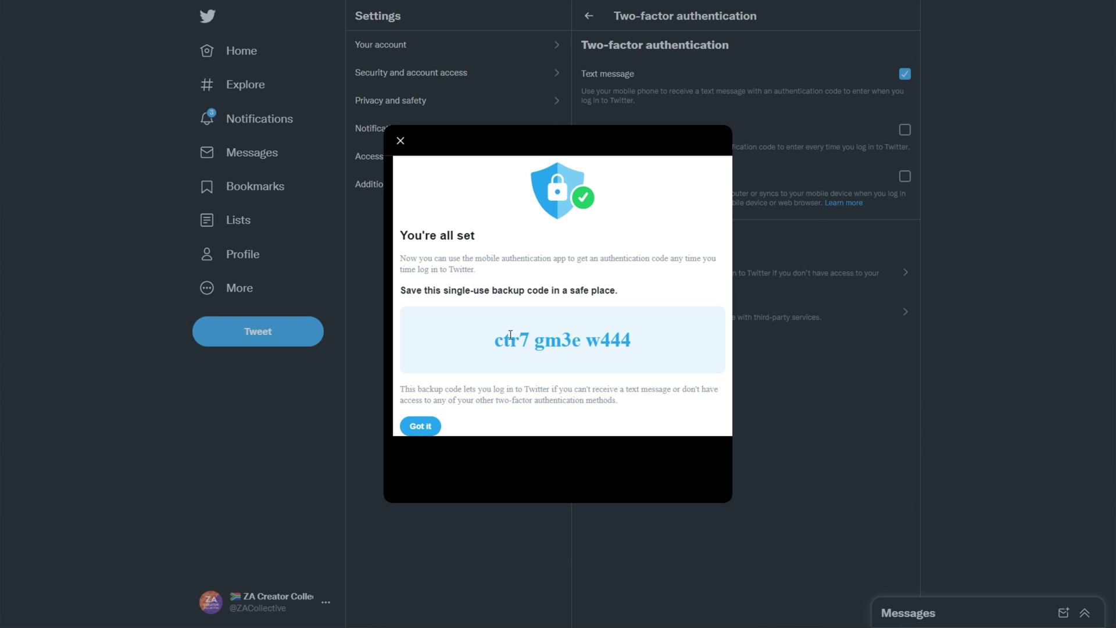
Close the backup code screen, log out, and choose sign-in with email or username.
{"action": "left_click", "coordinate": [420, 425]}
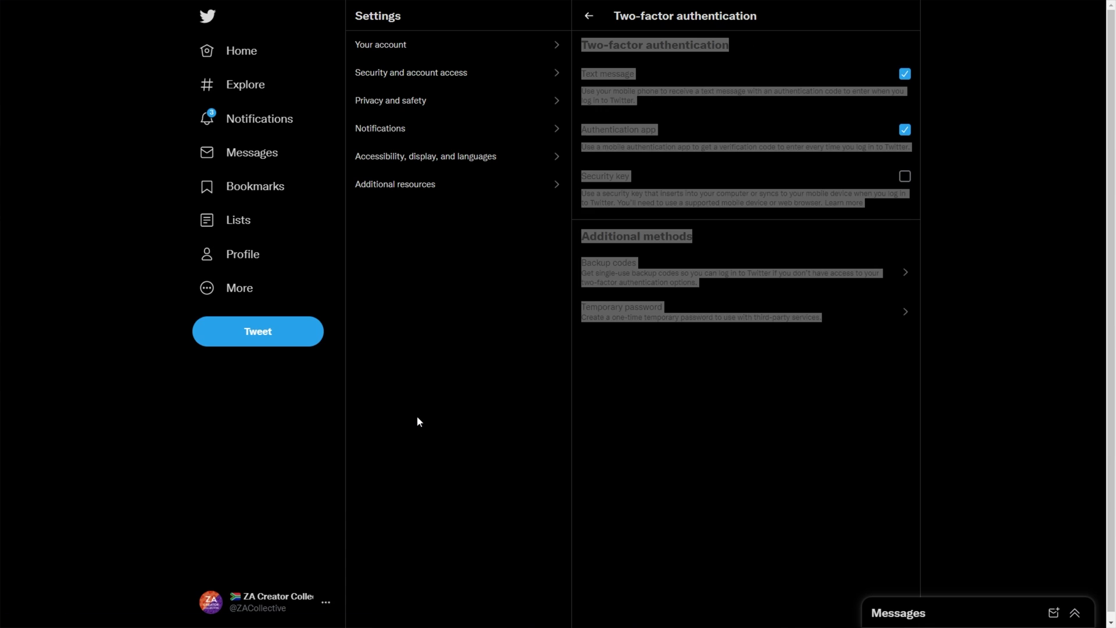
{"action": "left_click", "coordinate": [326, 603]}
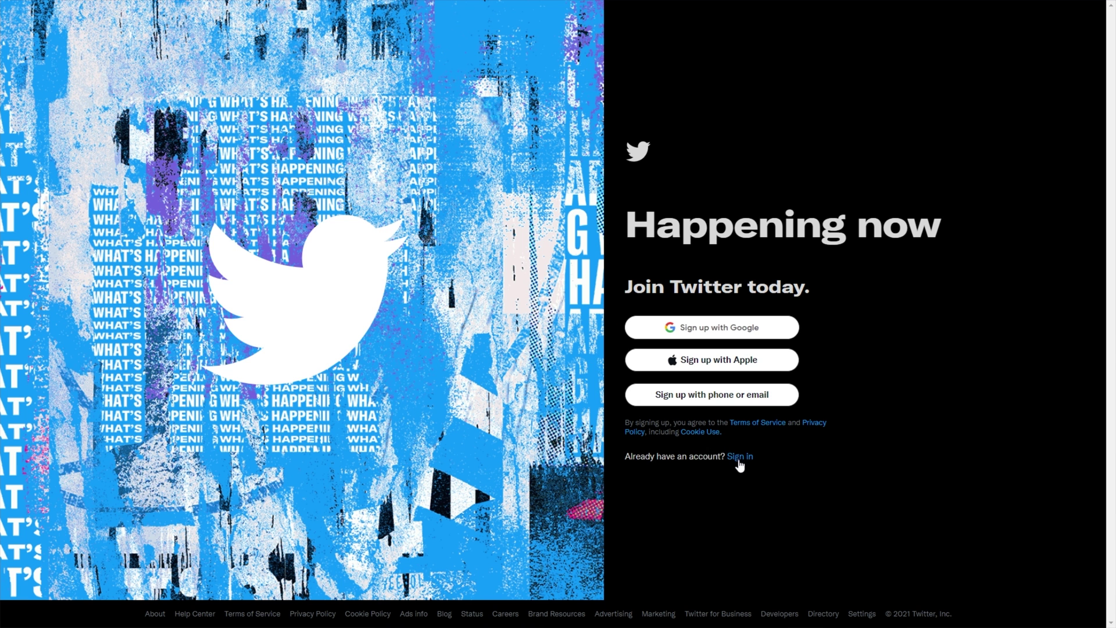
{"action": "left_click", "coordinate": [740, 458]}
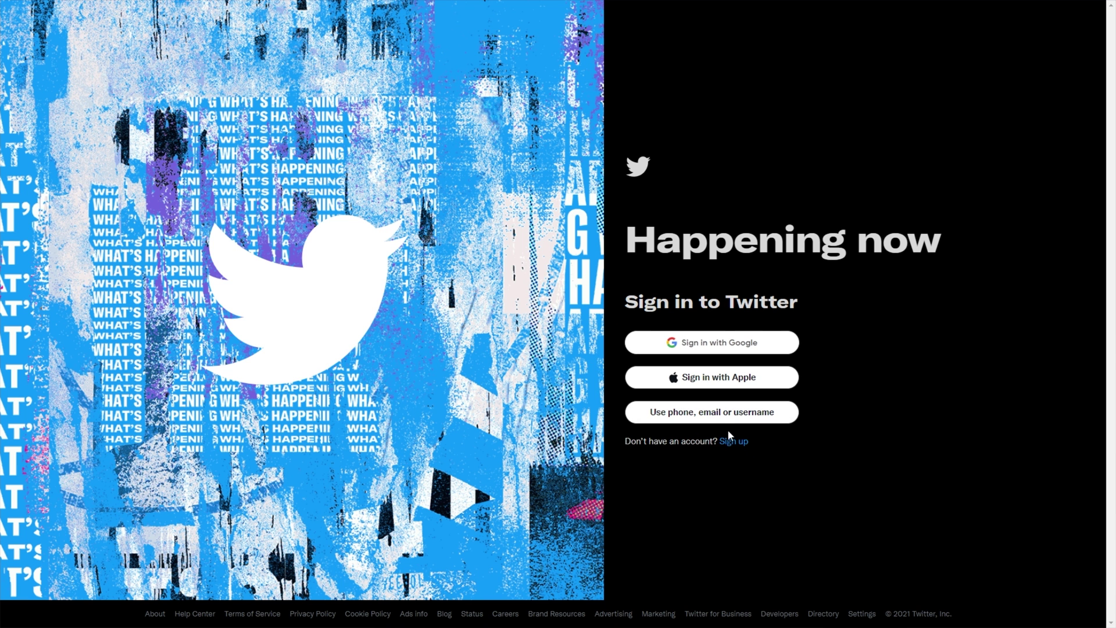
{"action": "left_click", "coordinate": [718, 414]}
Log in with autofilled credentials and the KeePassXC-generated authentication code.
{"action": "left_click", "coordinate": [641, 111]}
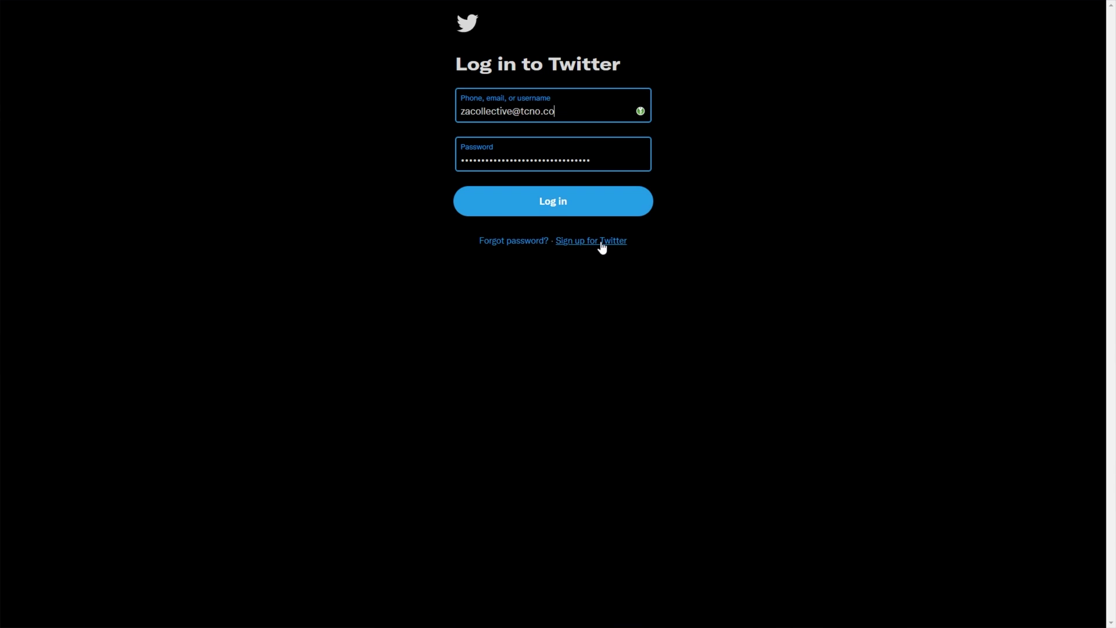
{"action": "left_click", "coordinate": [587, 204]}
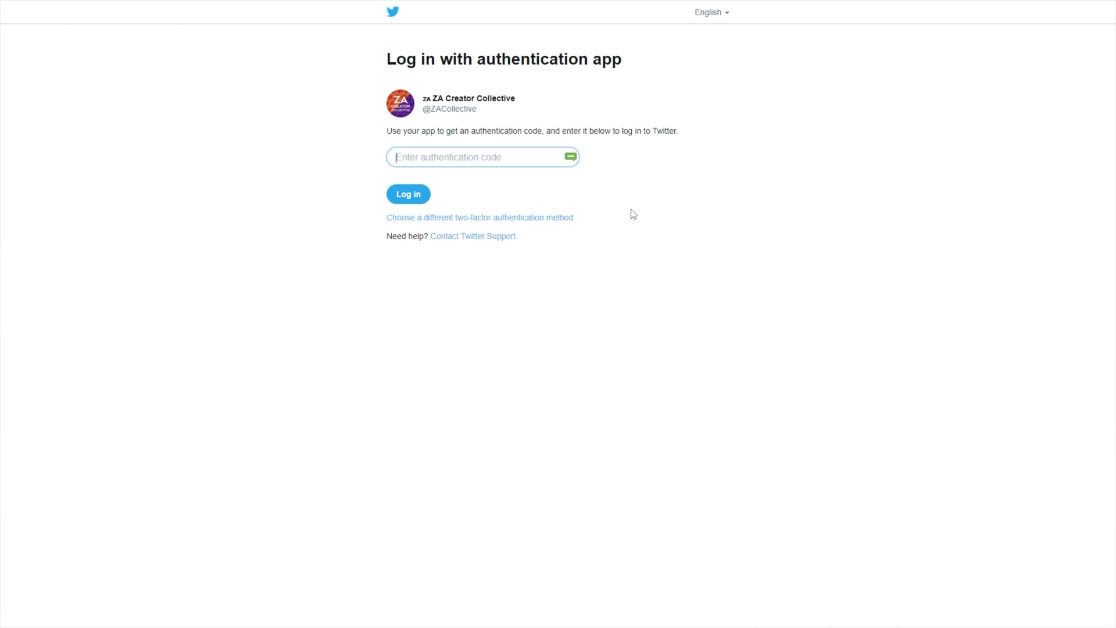
{"action": "left_click", "coordinate": [570, 157]}
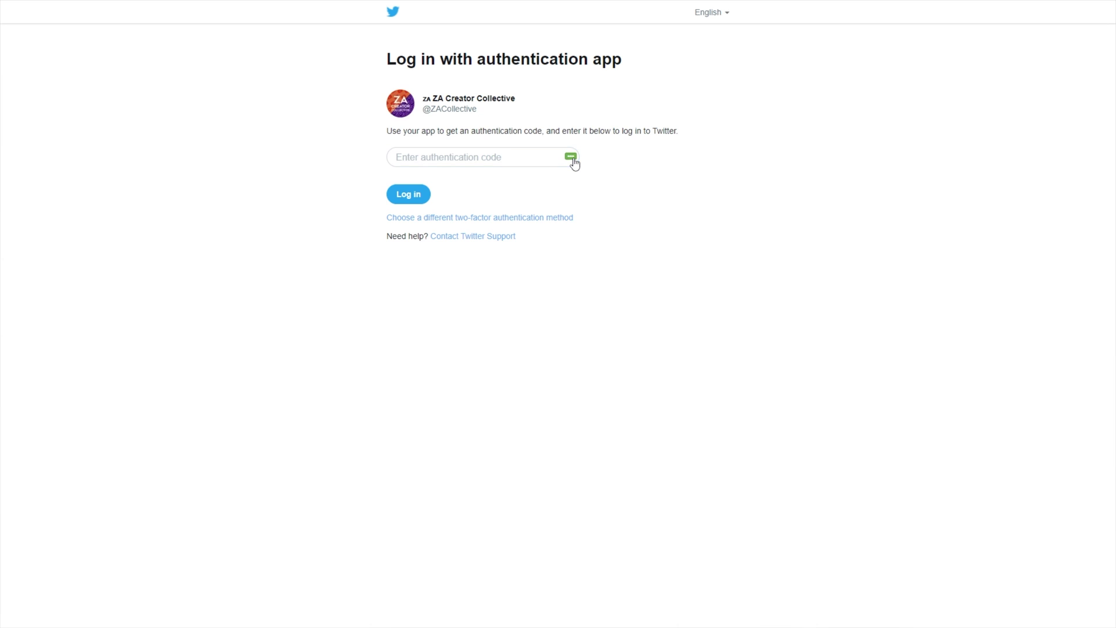
{"action": "left_click", "coordinate": [407, 196]}
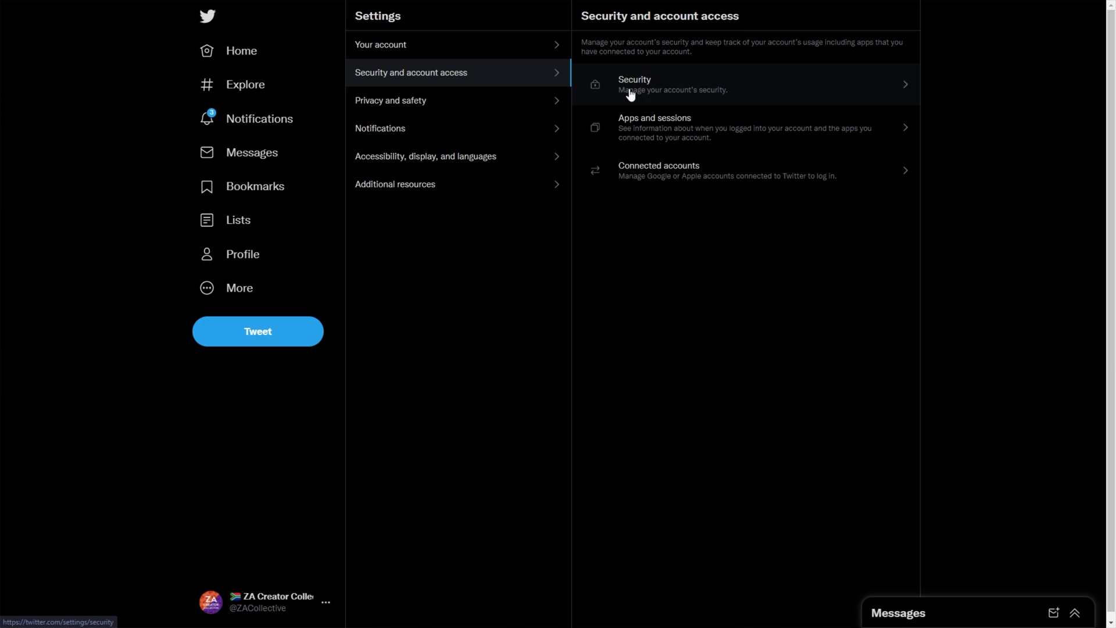
Open Twitter's Security settings, then review the twitter.com entry's TOTP setup and close it unchanged.
{"action": "left_click", "coordinate": [678, 99]}
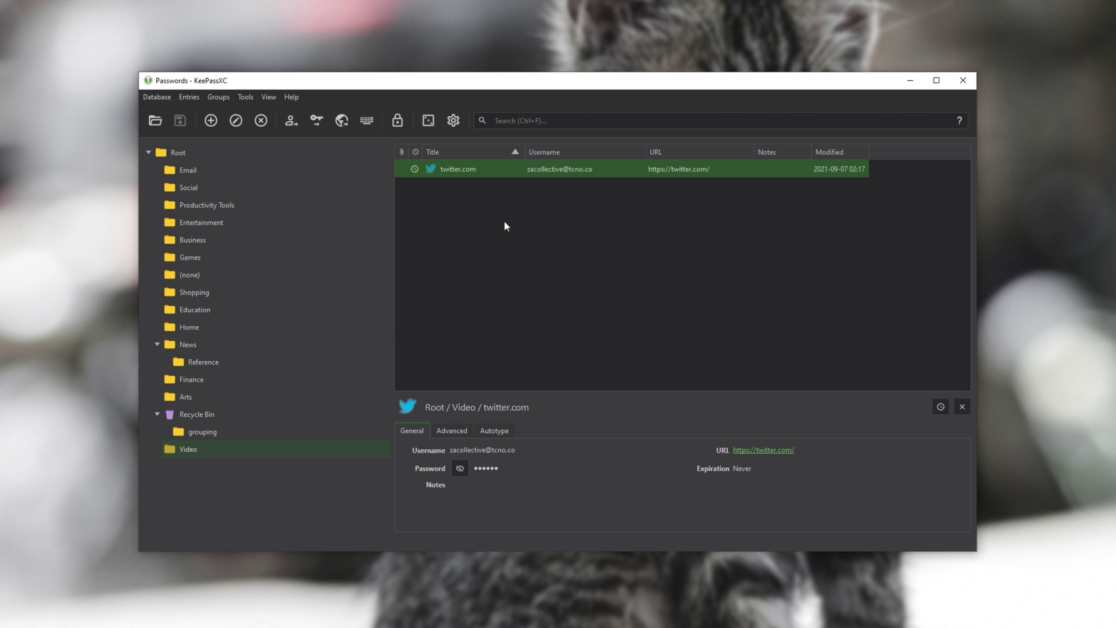
{"action": "right_click", "coordinate": [615, 169]}
{"action": "mouse_move", "coordinate": [691, 217]}
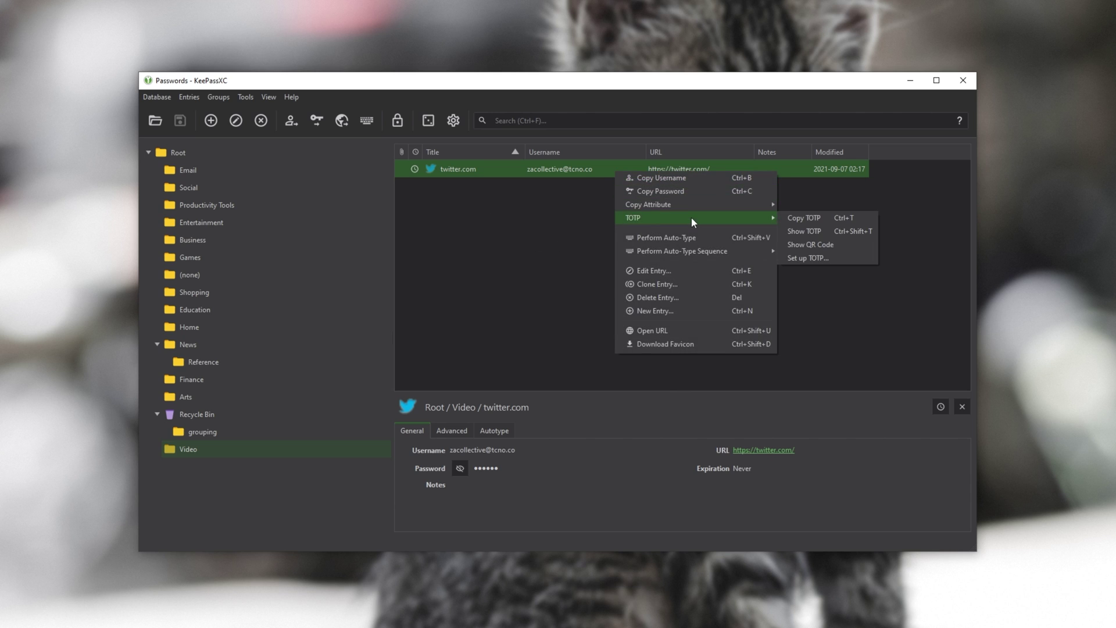
{"action": "left_click", "coordinate": [824, 257]}
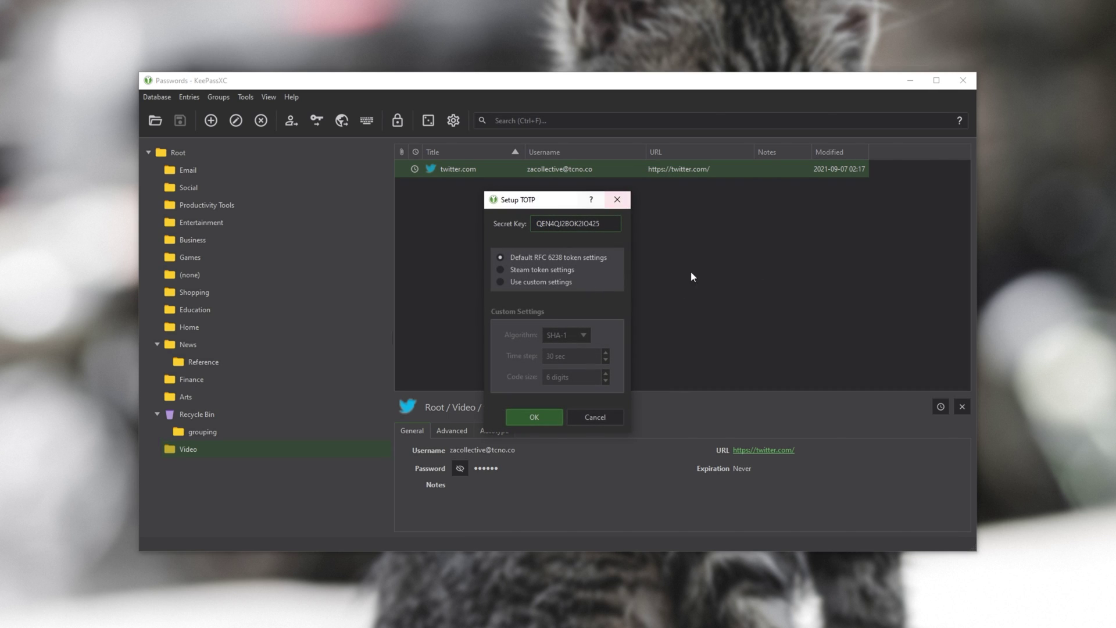
{"action": "left_click", "coordinate": [626, 197]}
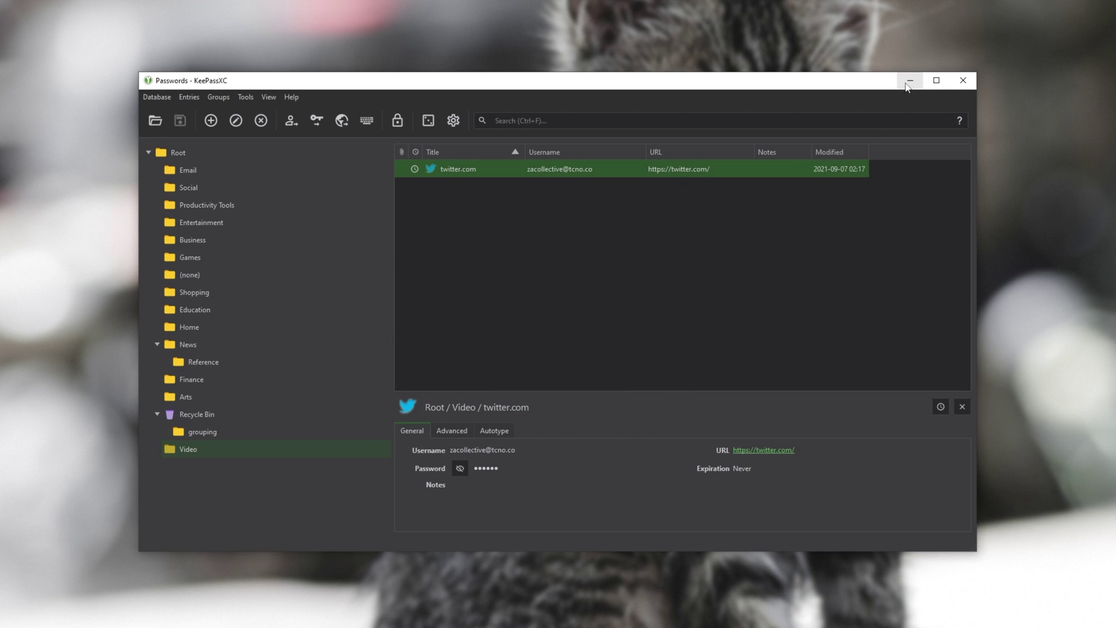